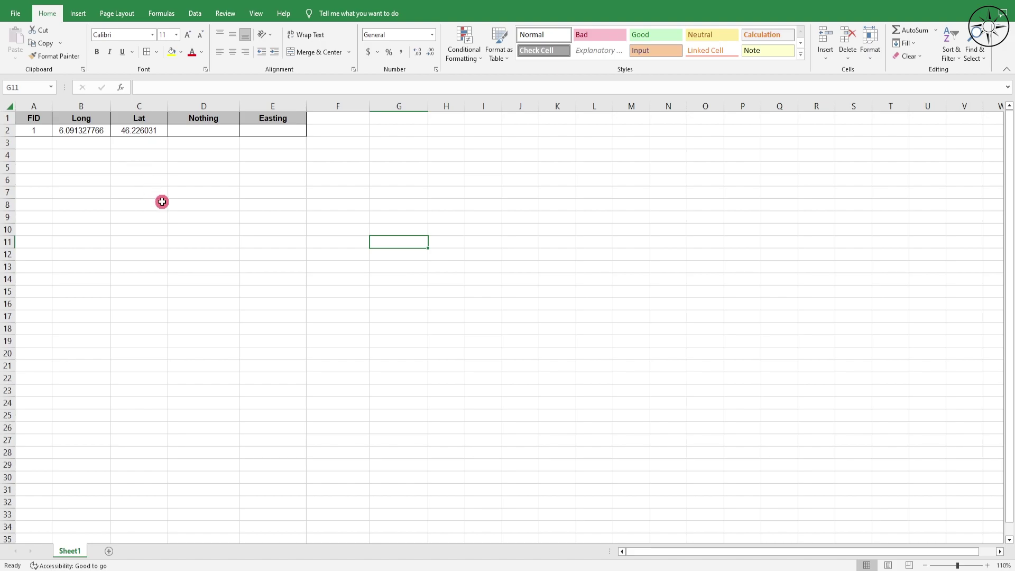
- Select an empty spreadsheet cell away from the point's coordinate table
left_click(348, 303)
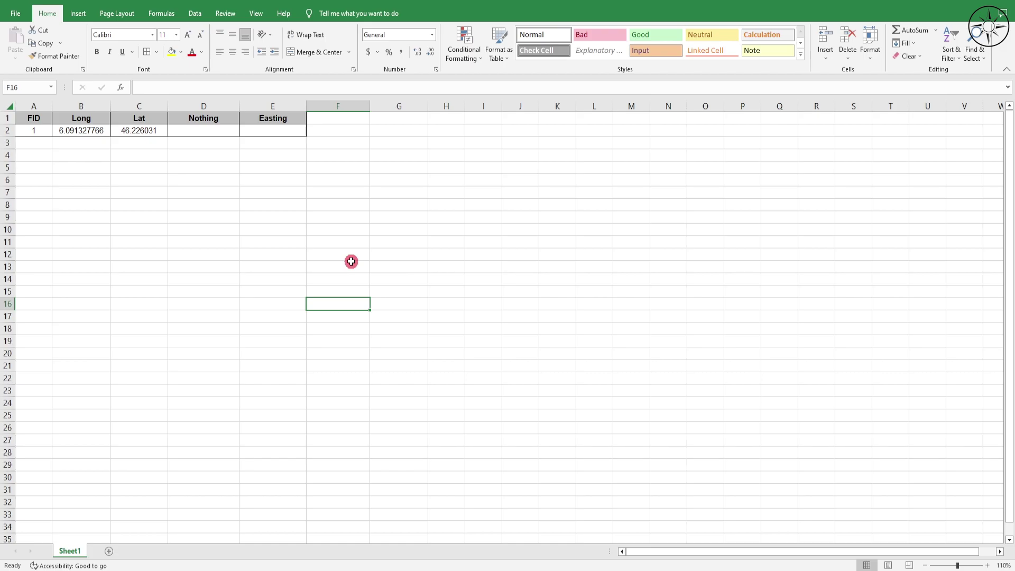
- Switch to Chrome's Google results for The World Coordinate Converter
key("alt+Tab")
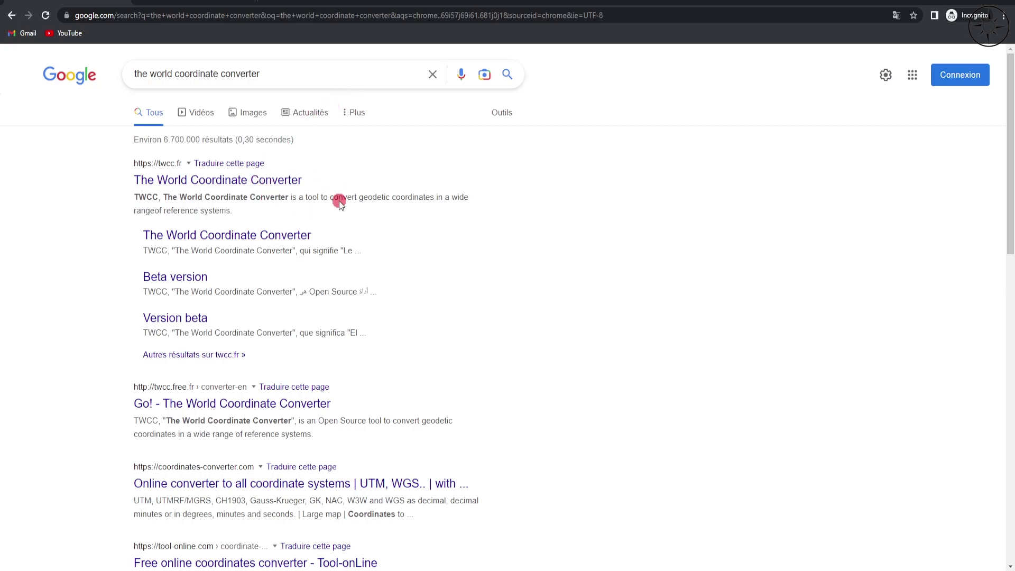
- Open twcc.fr with input GPS (WGS84) (deg), output GPS (WGS84) (UTM), hemisphere North
left_click(300, 179)
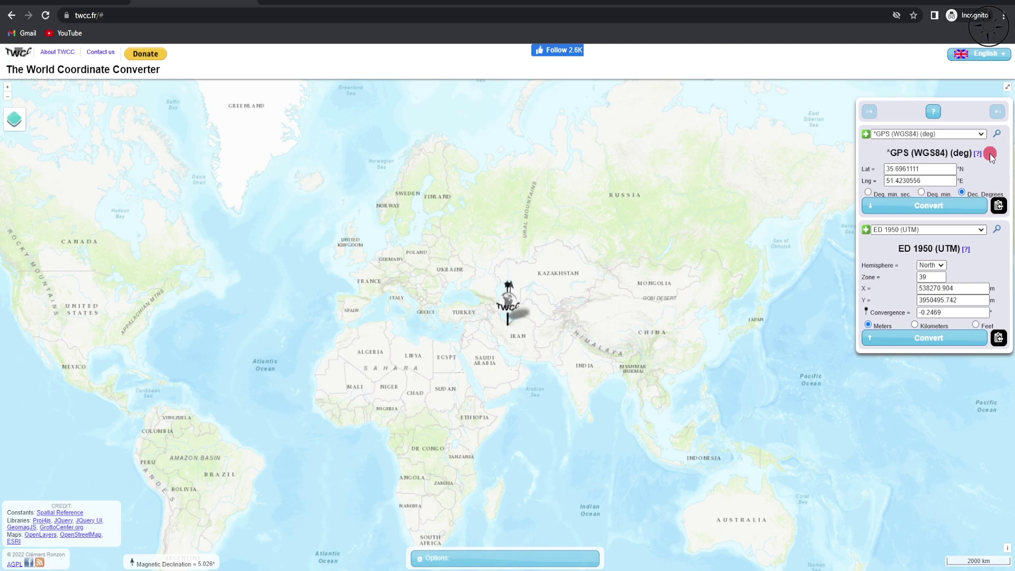
left_click(981, 134)
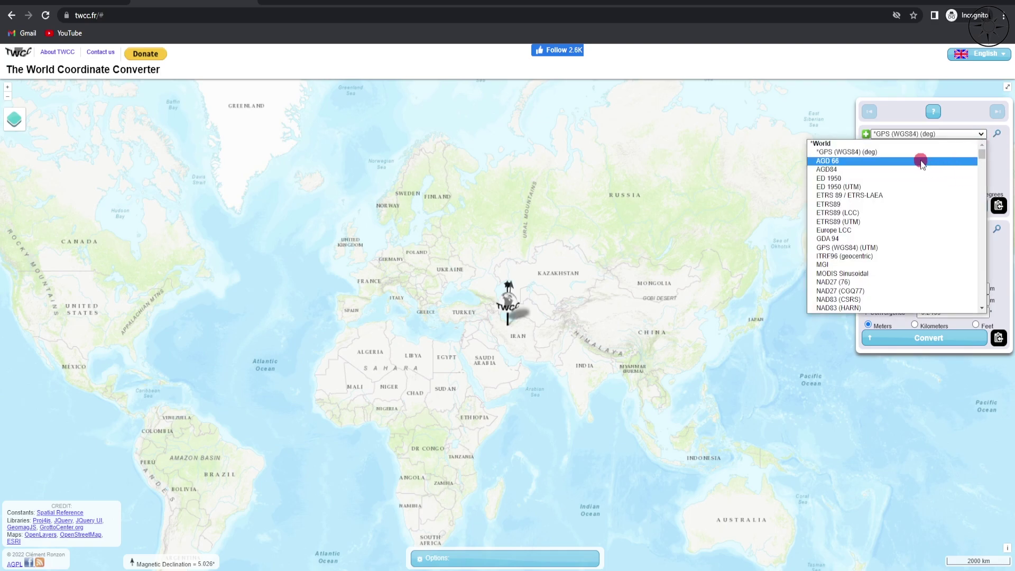
left_click(891, 154)
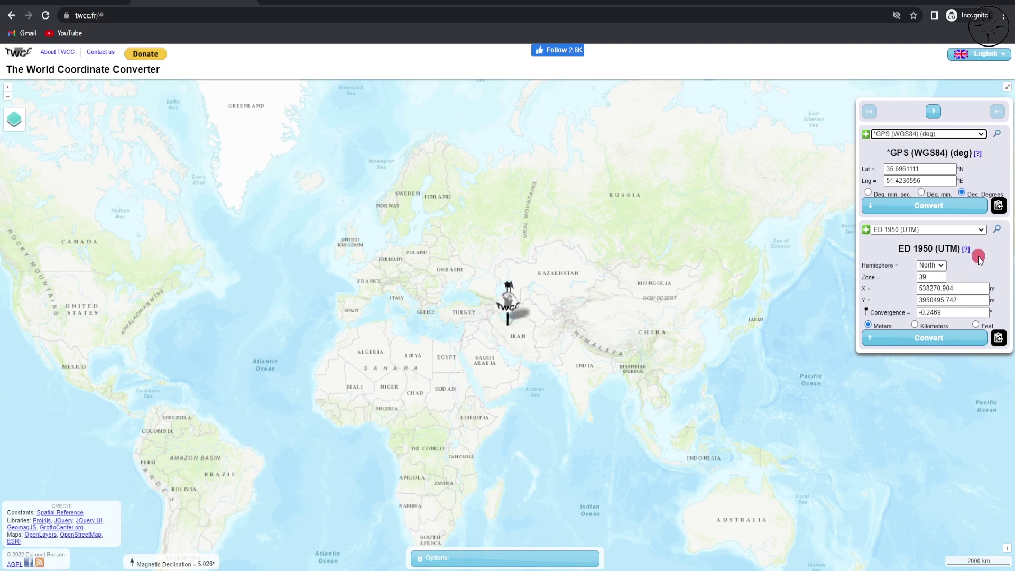
left_click(983, 230)
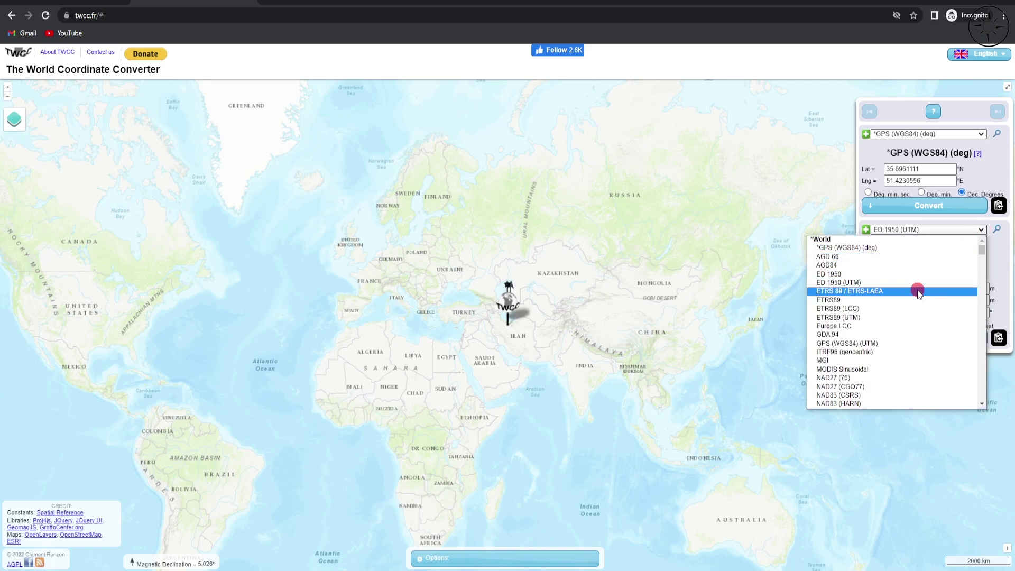
left_click(923, 343)
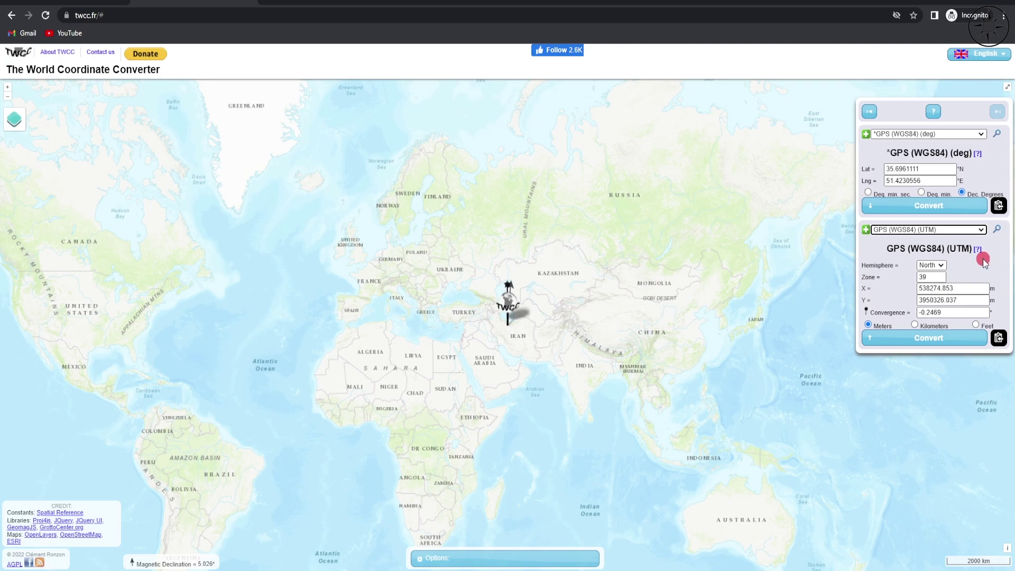
left_click(939, 266)
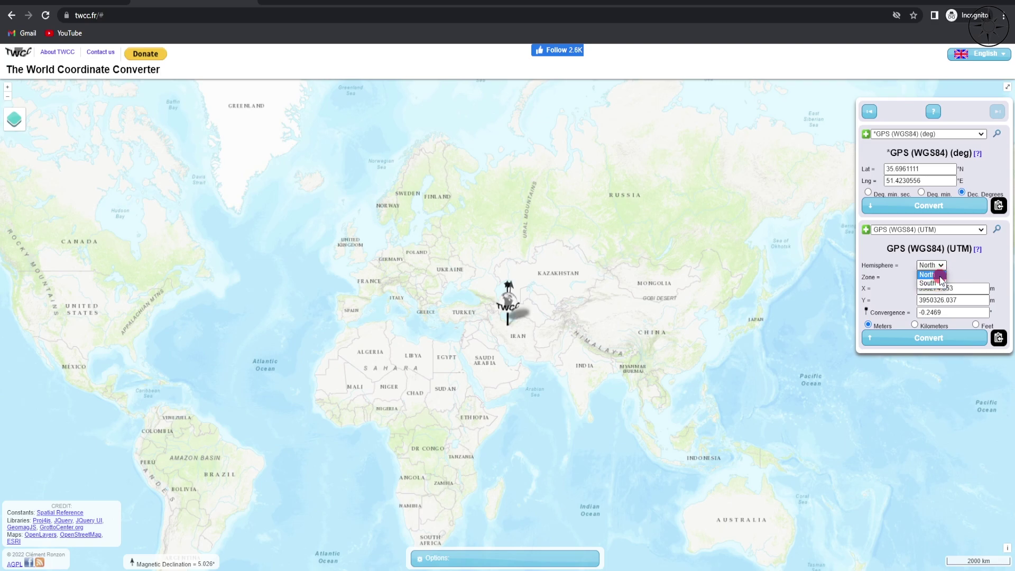
left_click(939, 275)
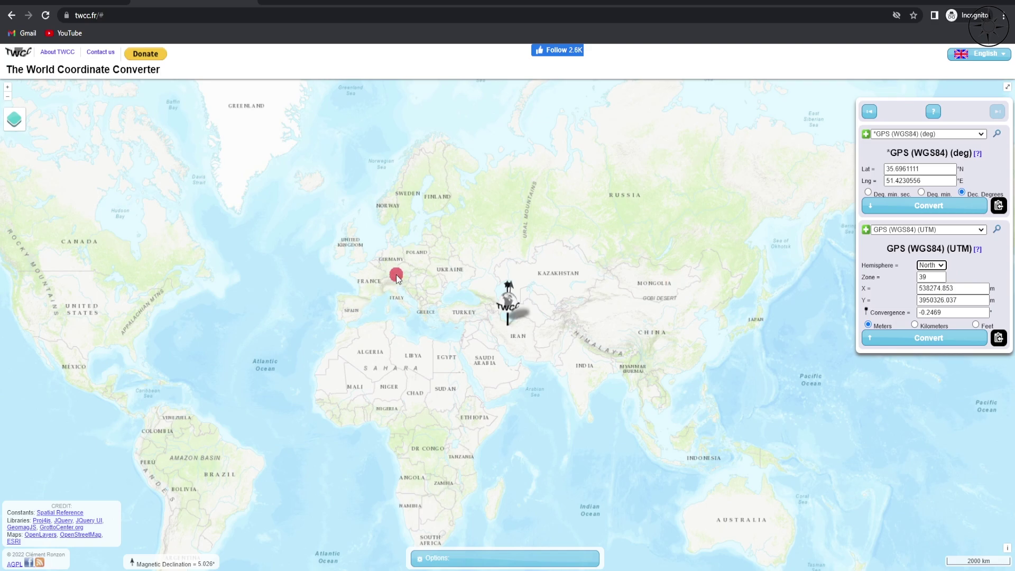
- Set zone 32 and paste longitude 6.091327766 from cell B2 into Lng
double_click(925, 277)
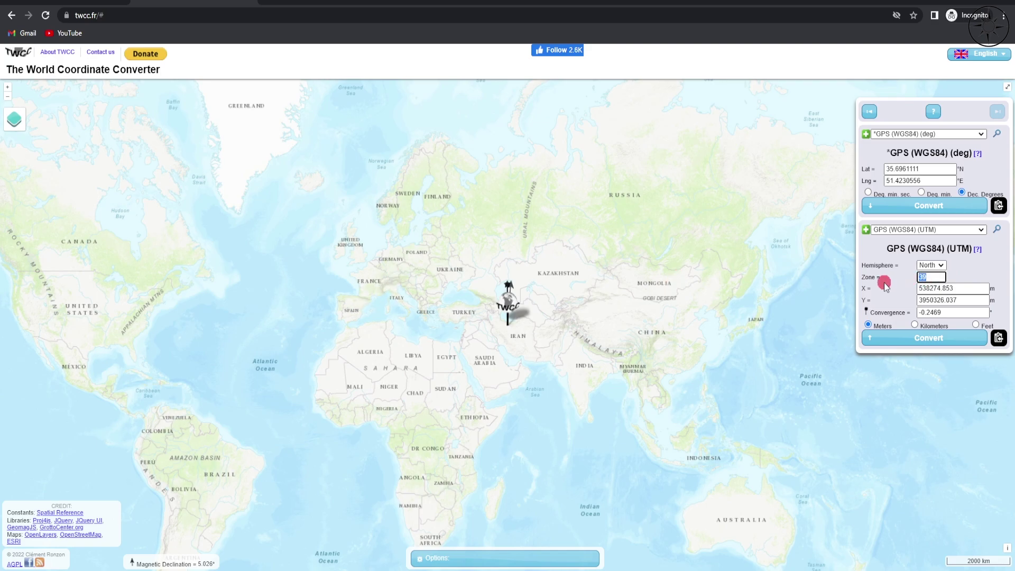
type("32")
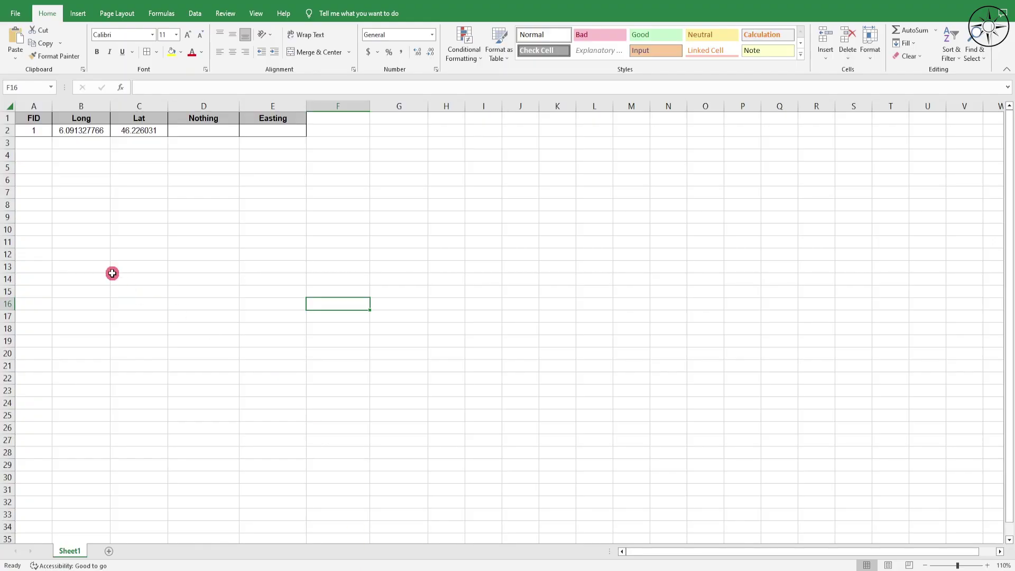
double_click(75, 130)
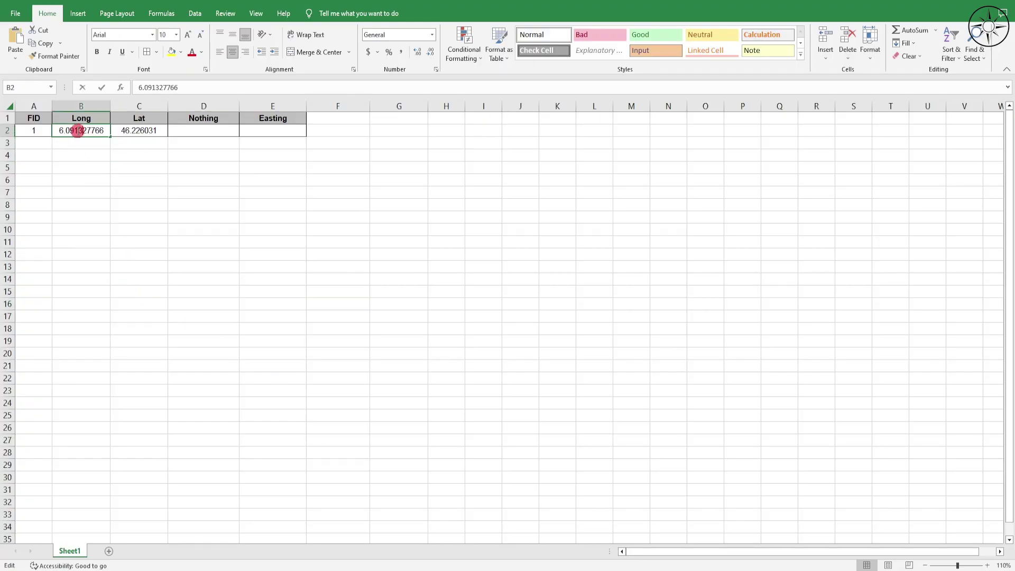
left_click(134, 216)
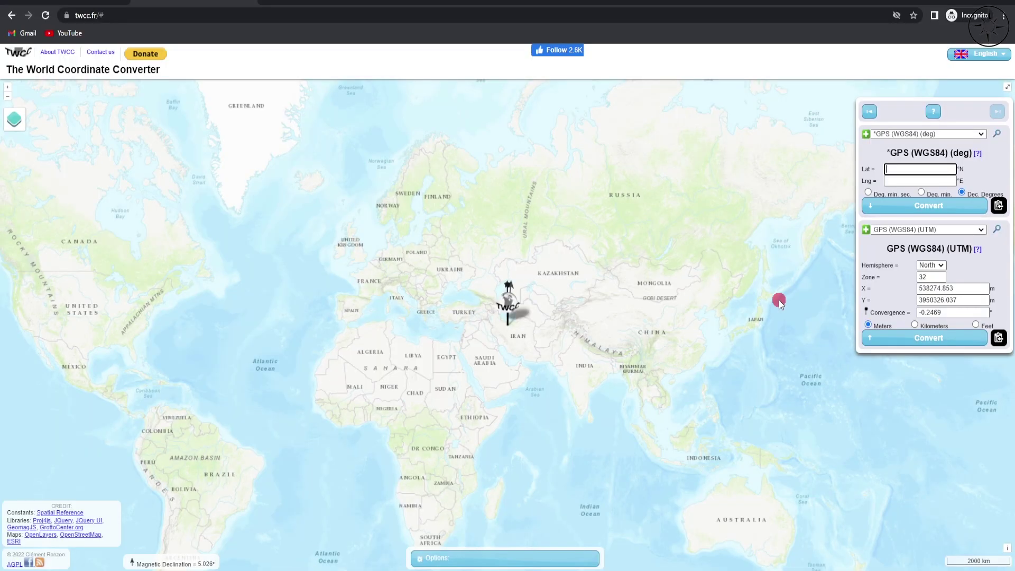
left_click(904, 182)
type("6.091327766")
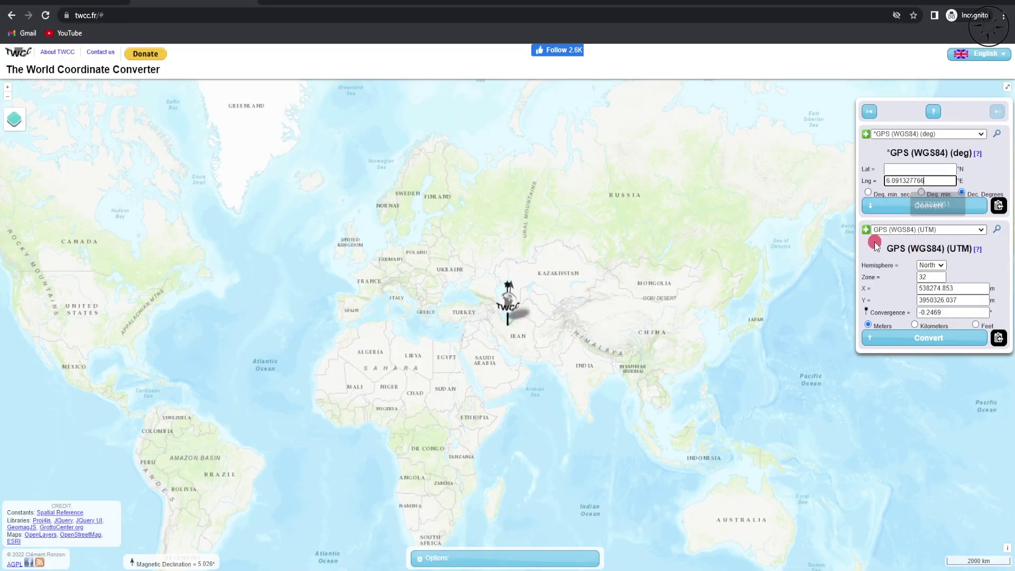
- Copy latitude 46.226031 from cell C2 into the Lat field
key("alt+Tab")
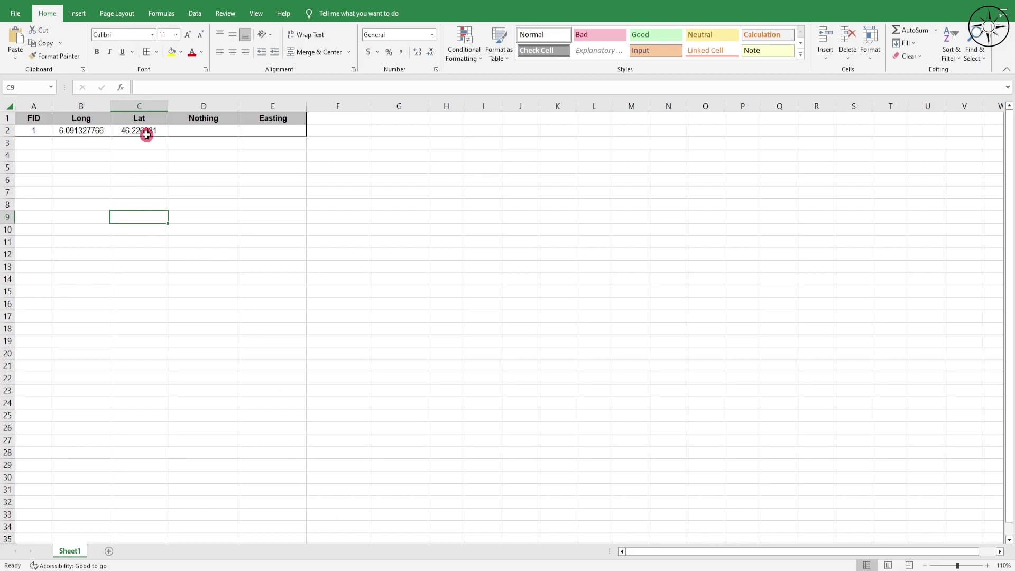
left_click(143, 132)
double_click(145, 132)
left_click_drag(120, 129, 164, 132)
key("ctrl+c")
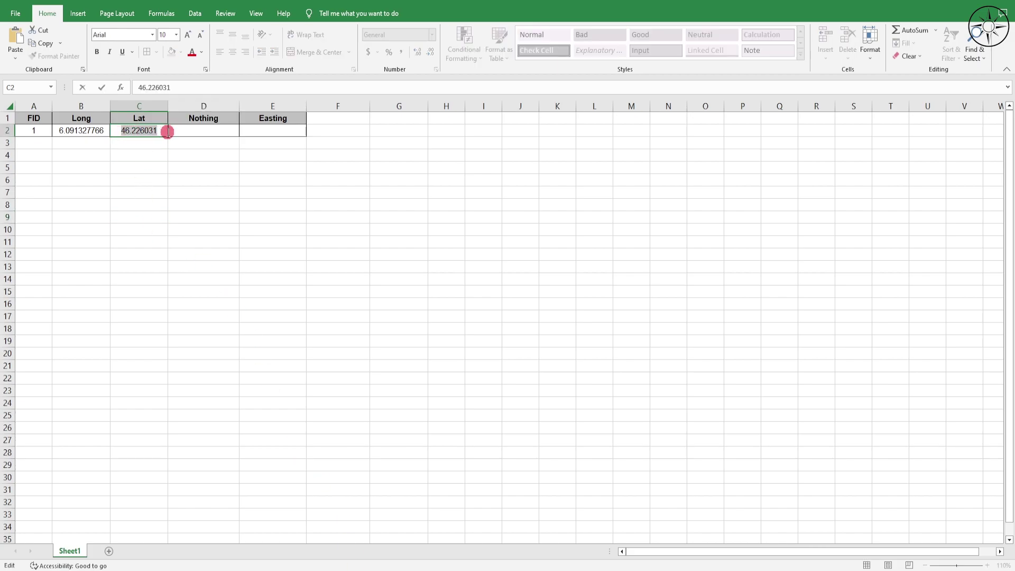
key("alt+Tab")
double_click(902, 170)
key("BackSpace")
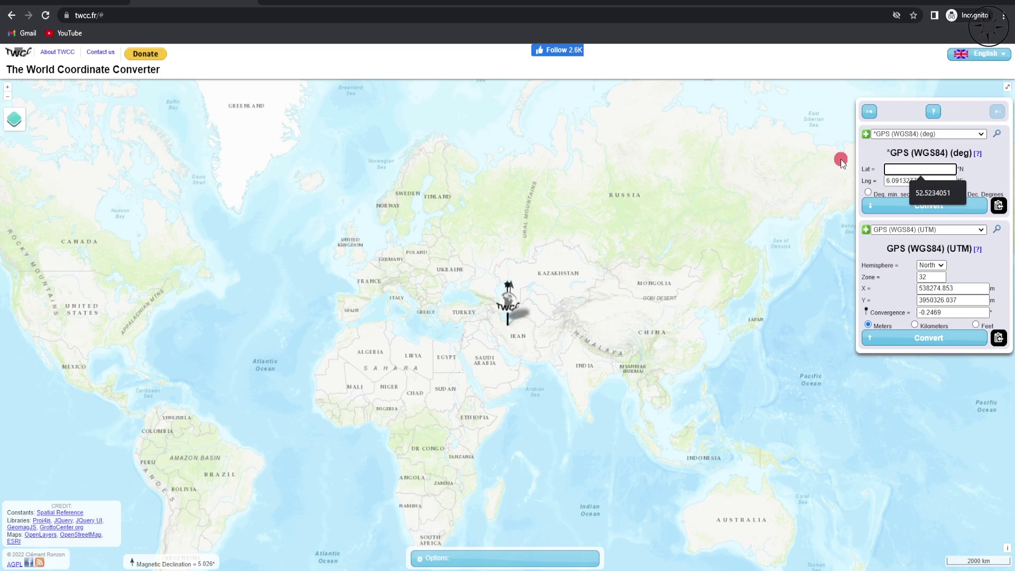
key("ctrl+v")
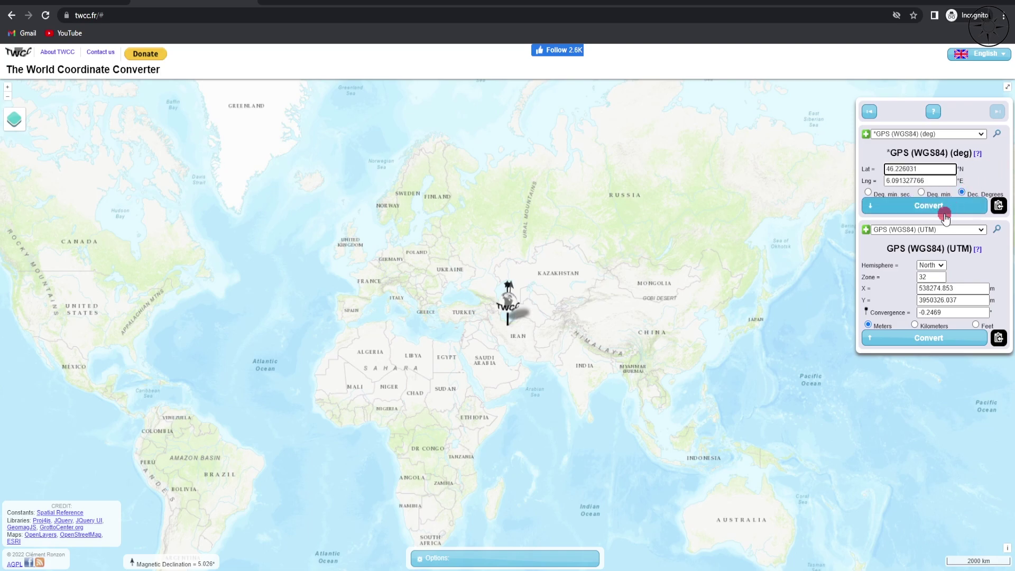
- Convert latitude 46.226031, longitude 6.091327766 to UTM with the upper Convert button
left_click(927, 209)
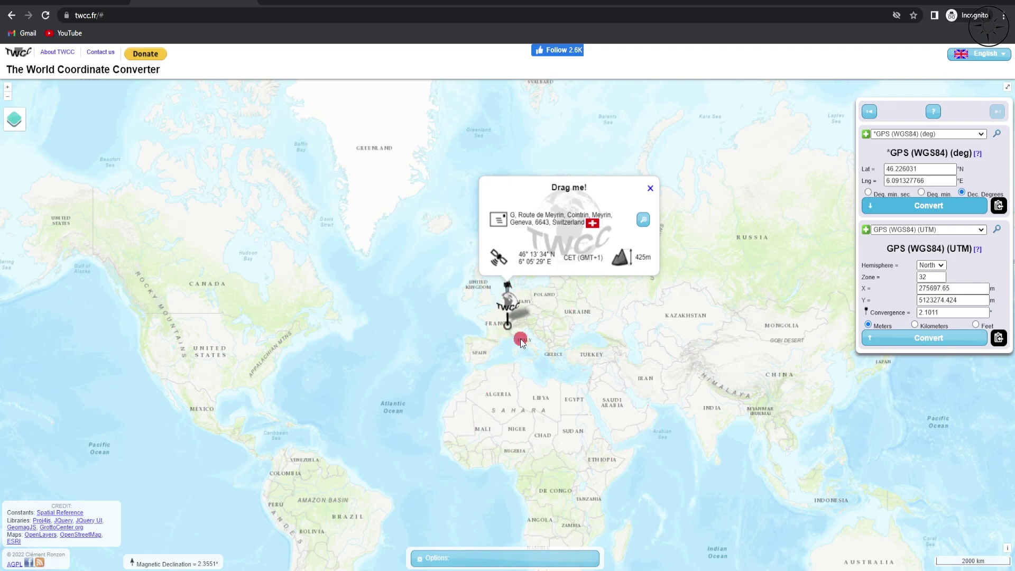
scroll(507, 333, "up", 1)
scroll(507, 333, "up", 1)
scroll(507, 333, "up", 1)
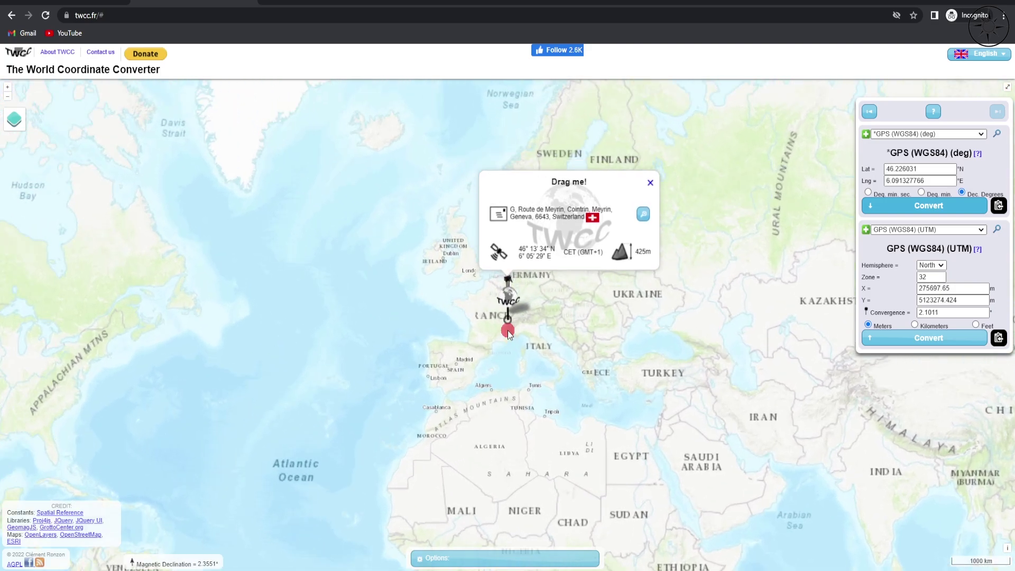
scroll(508, 333, "up", 1)
scroll(508, 331, "up", 1)
scroll(503, 329, "up", 1)
scroll(495, 326, "up", 1)
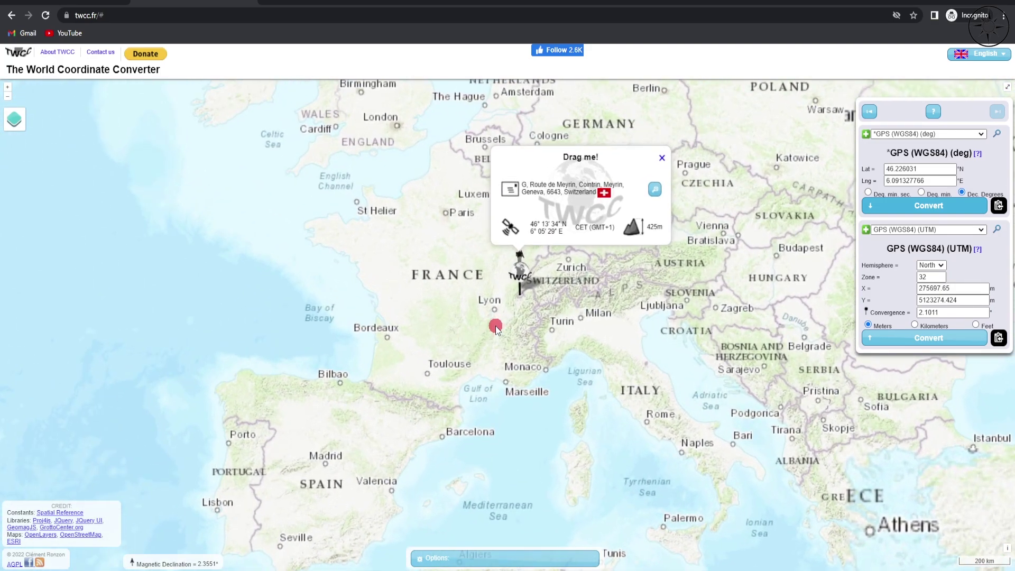
scroll(495, 326, "up", 1)
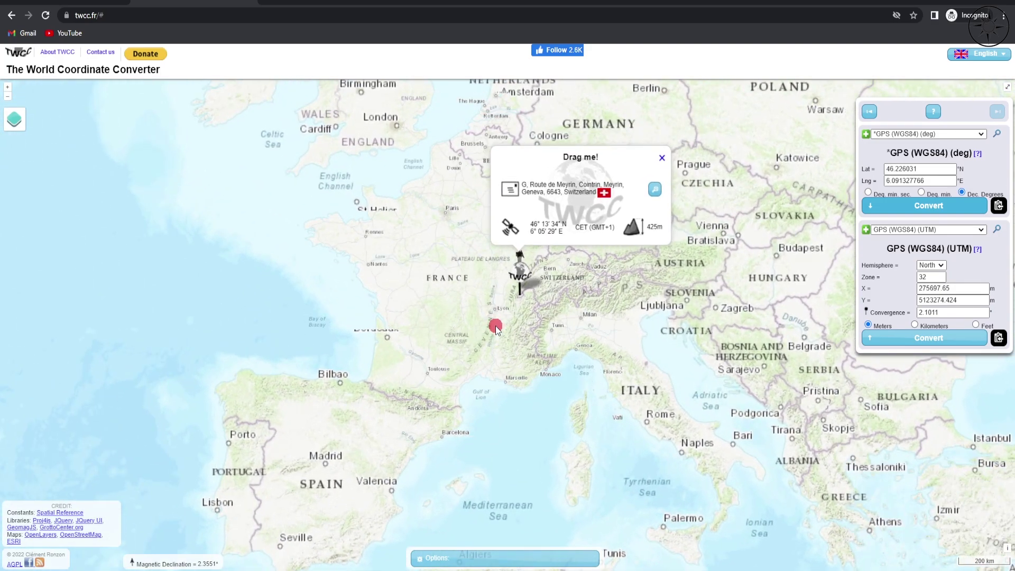
scroll(516, 307, "up", 1)
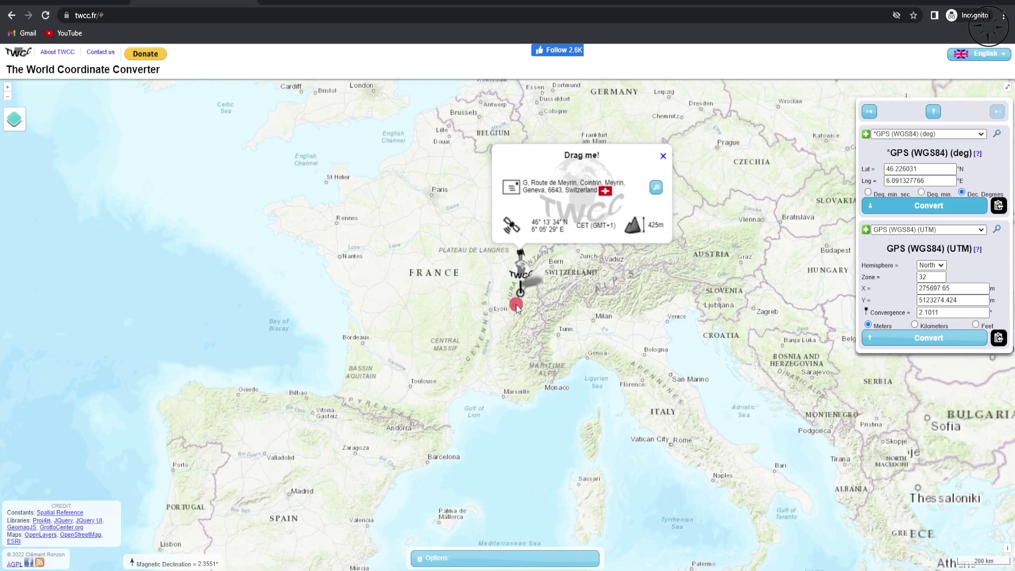
scroll(528, 316, "up", 1)
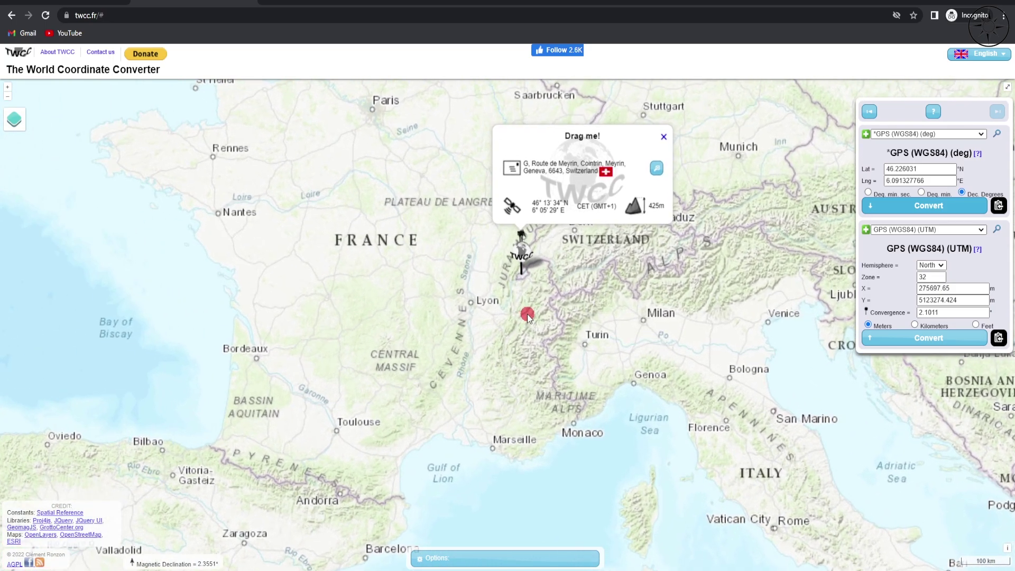
scroll(596, 290, "up", 1)
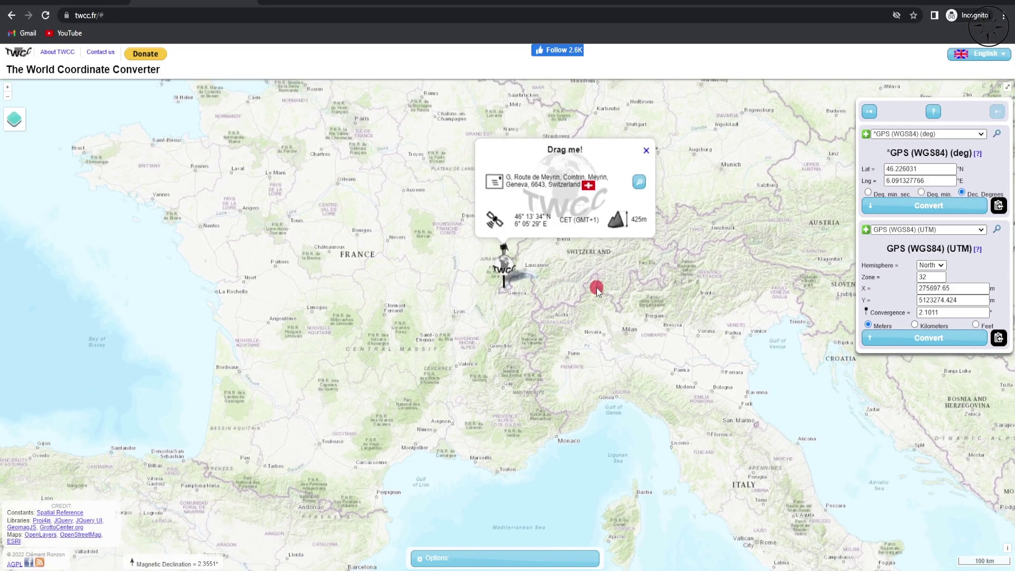
scroll(491, 317, "up", 1)
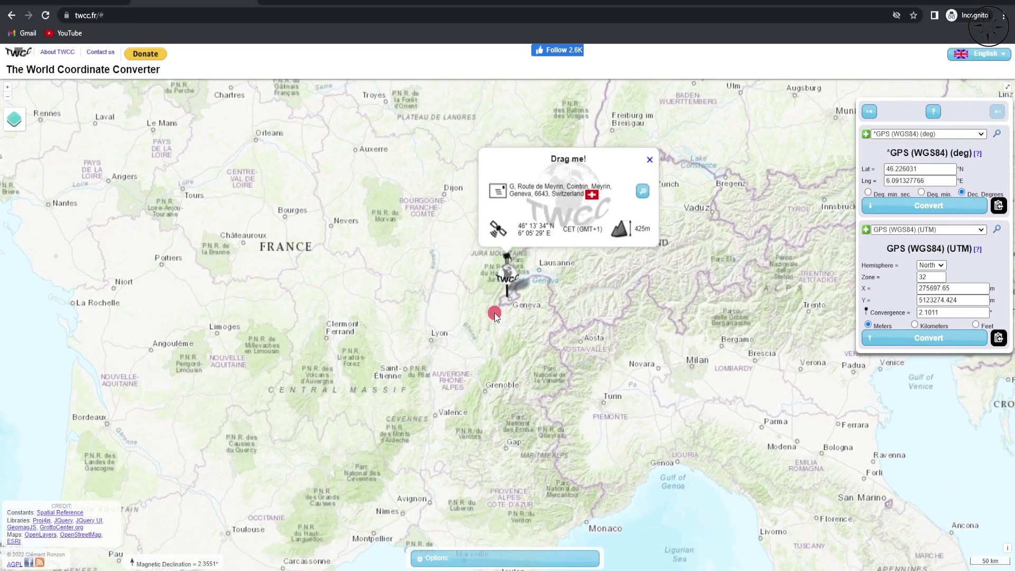
scroll(494, 315, "up", 1)
scroll(494, 315, "up", 1)
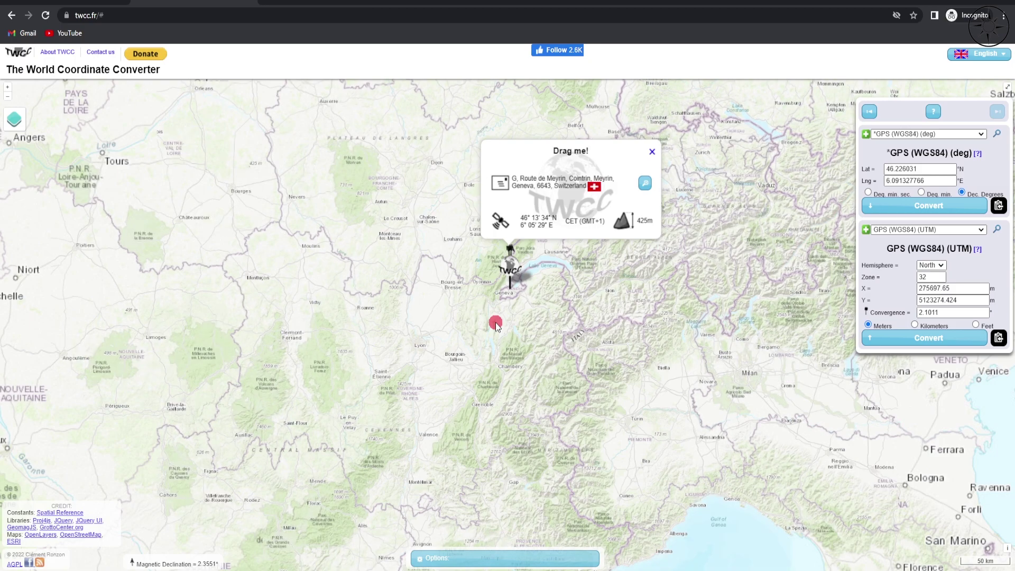
- Paste easting 275697.65 and northing 5123274.424 into row 2 of the spreadsheet
left_click(887, 327)
left_click(894, 287)
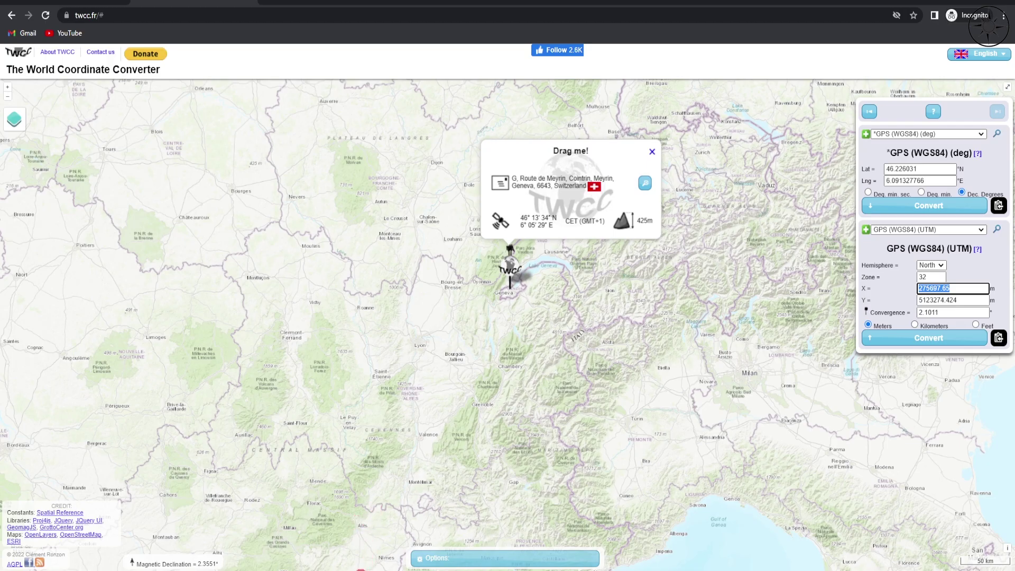
left_click(352, 535)
left_click(224, 149)
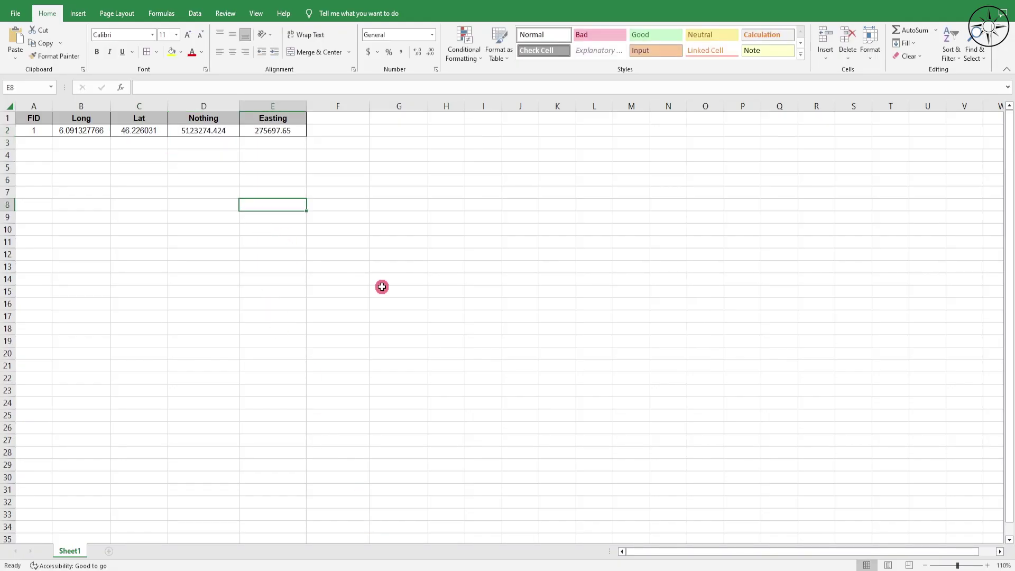
key("alt+Tab")
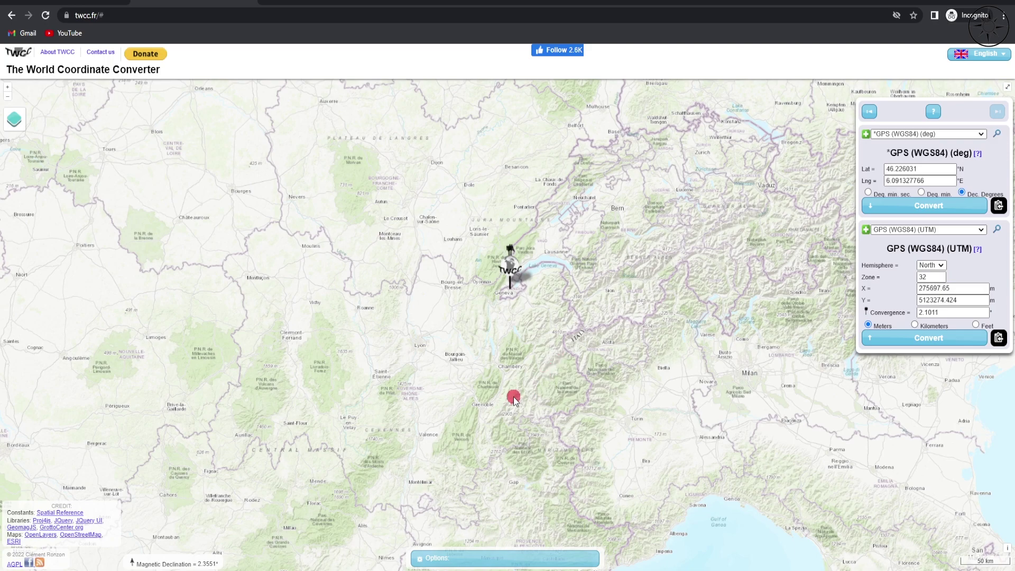
- Switch from the browser to Geographic Calculator
key("alt+Tab")
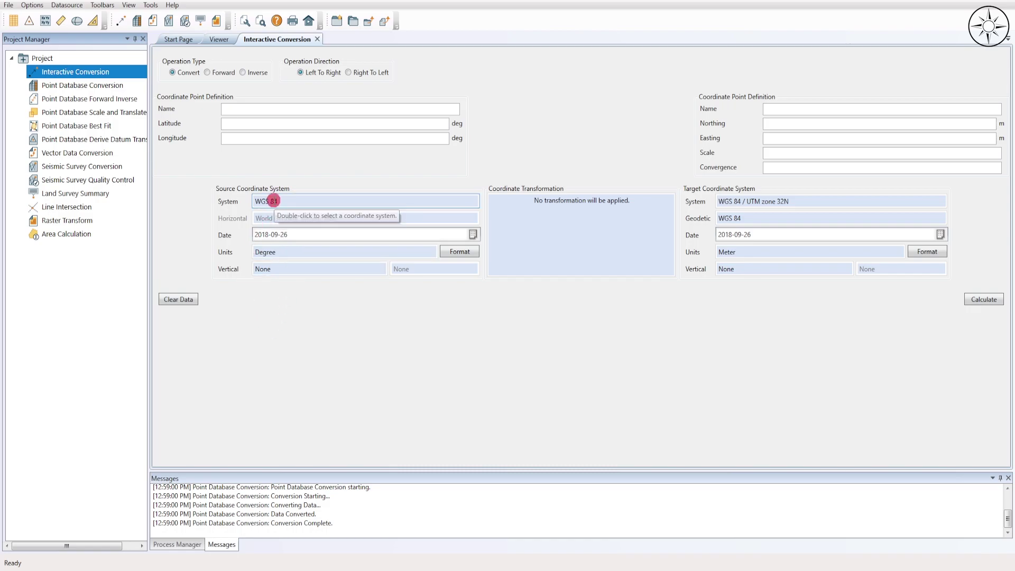
- Choose WGS 84 under Geodetic > World as the source system and confirm
left_click(274, 201)
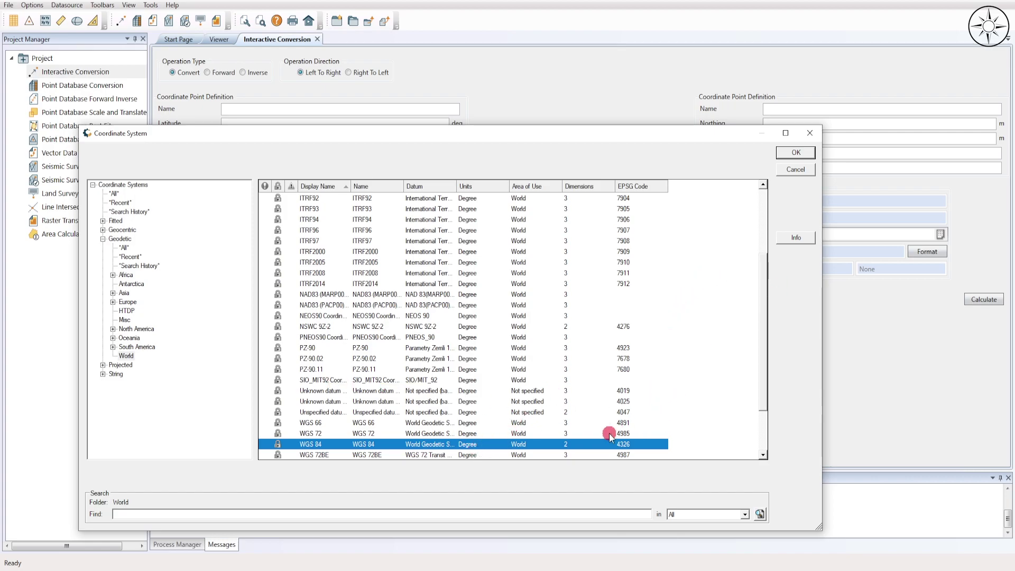
left_click(394, 448)
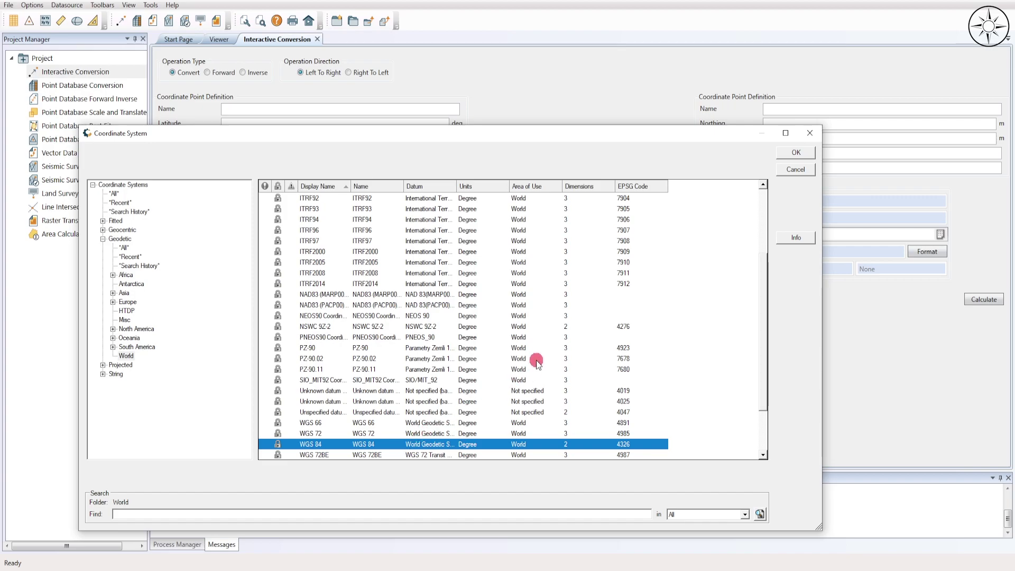
scroll(535, 369, "down", 3)
scroll(536, 365, "up", 2)
scroll(536, 362, "up", 4)
scroll(536, 362, "down", 1)
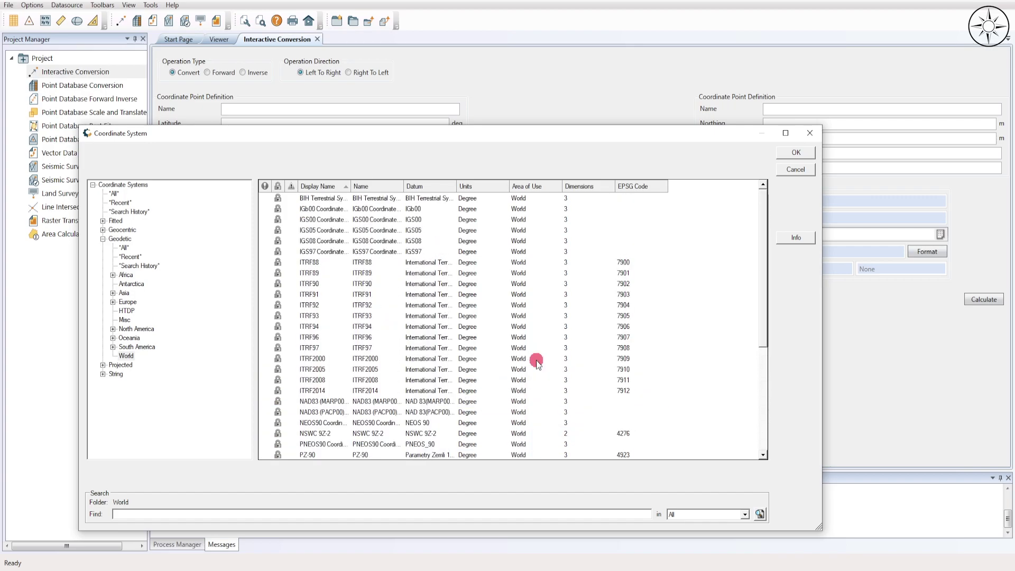
scroll(536, 363, "down", 2)
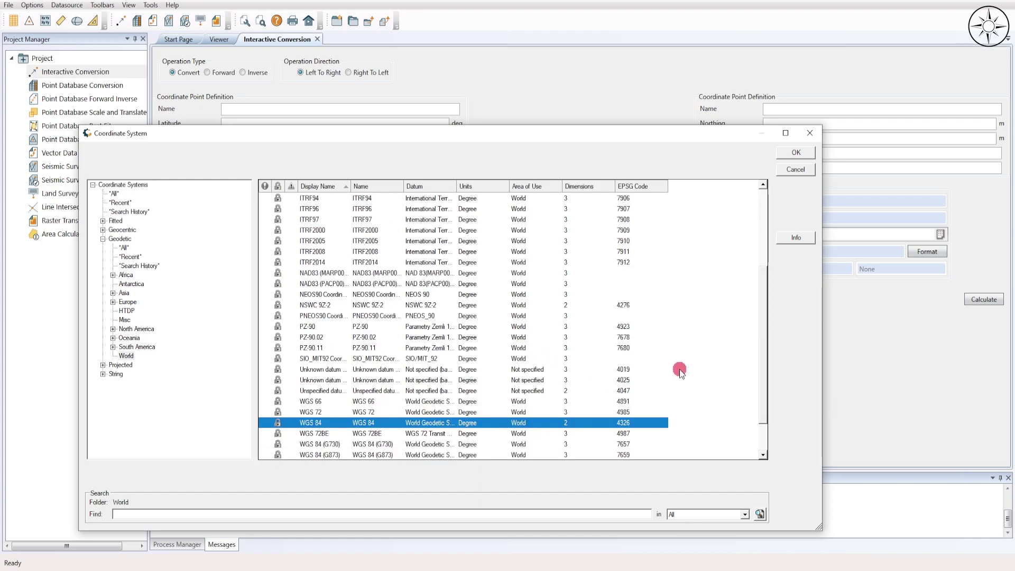
left_click(796, 153)
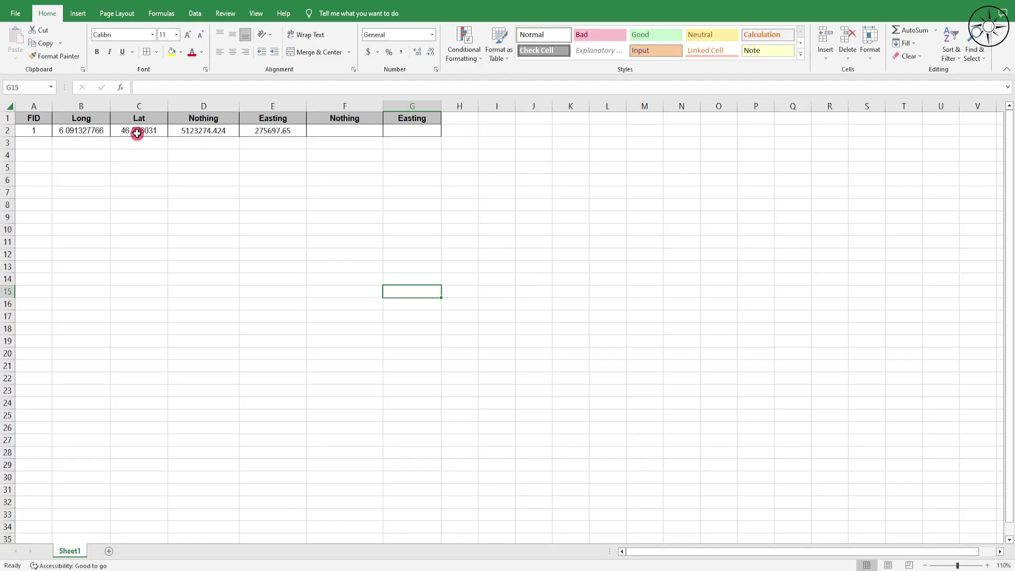
- Copy latitude 46.226031 and longitude 6.091327766 into the source fields and name it 'point'
left_click(135, 131)
right_click(181, 129)
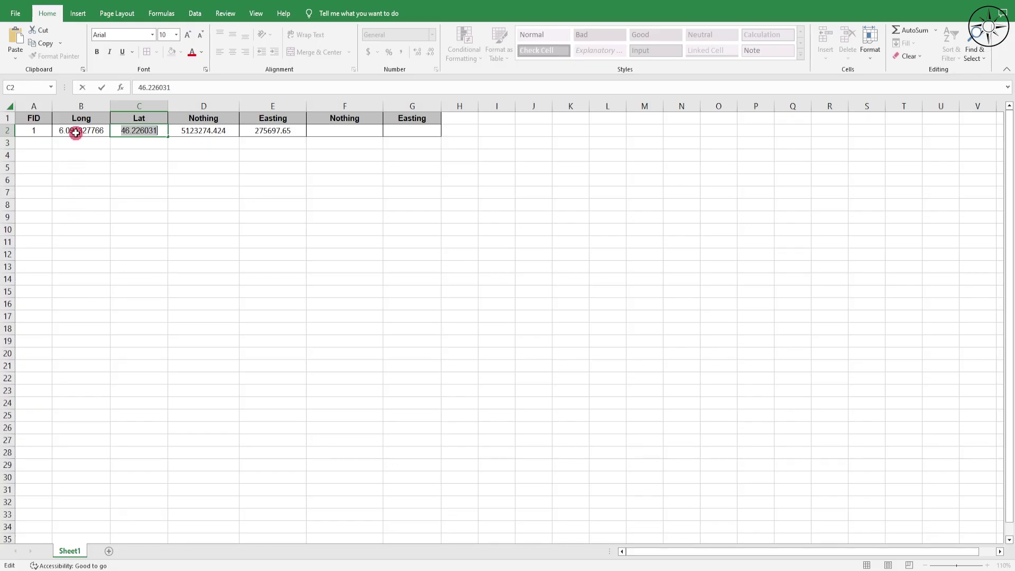
left_click(76, 132)
double_click(85, 129)
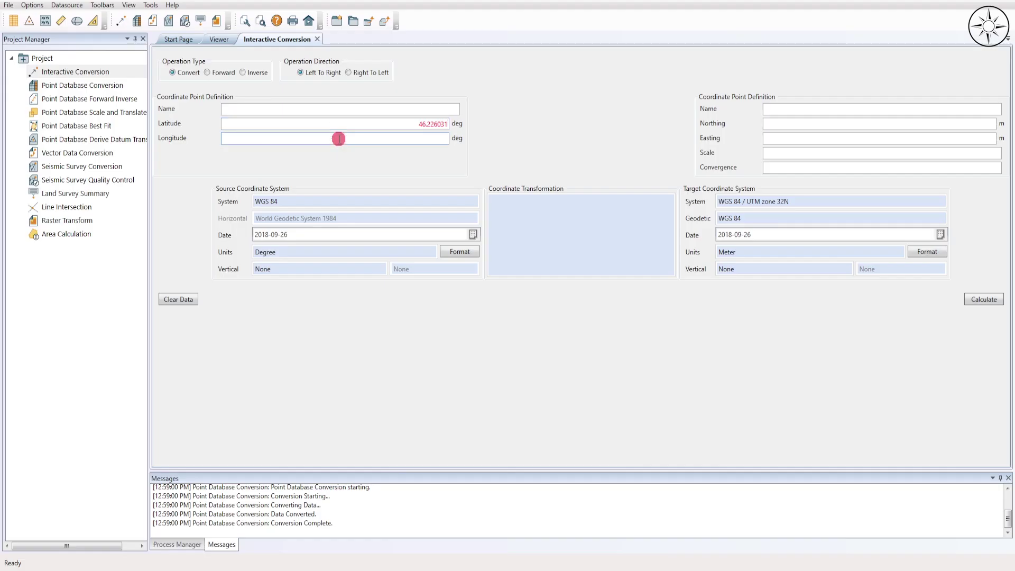
type("6.091327766")
left_click(350, 107)
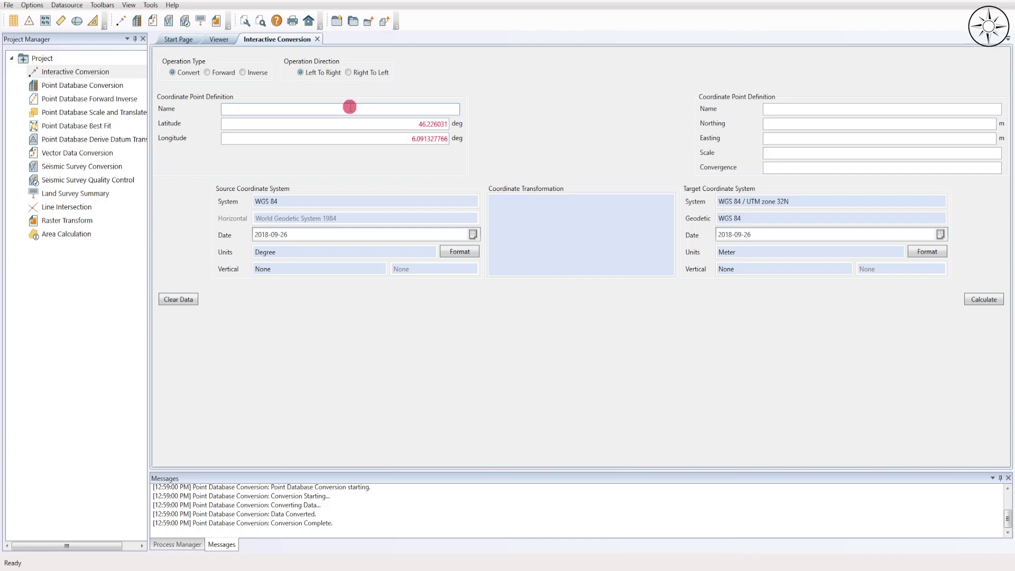
type("point")
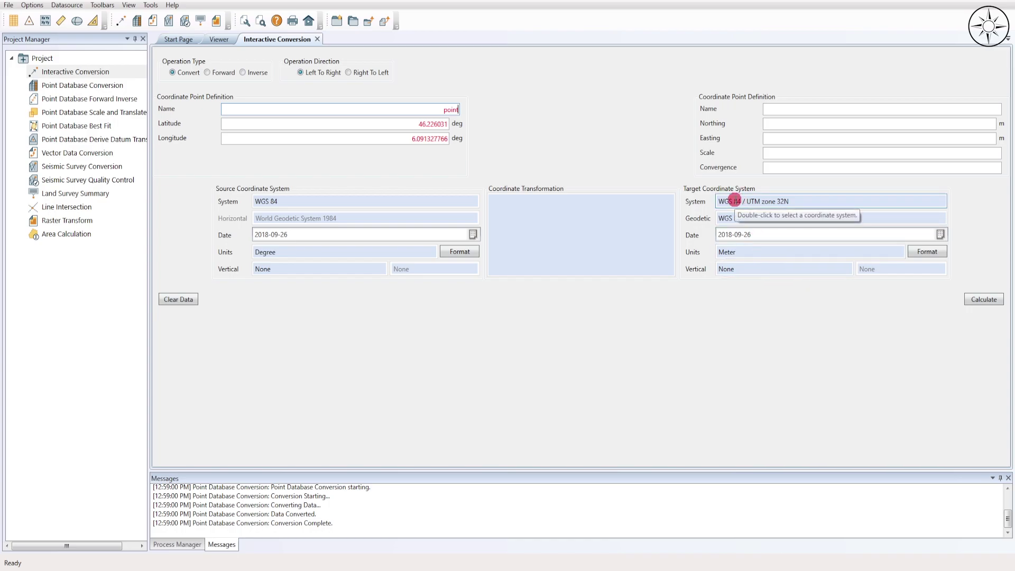
- Choose WGS 84 / UTM zone 32N under Projected > UTM > WGS84 as target, then confirm
double_click(728, 201)
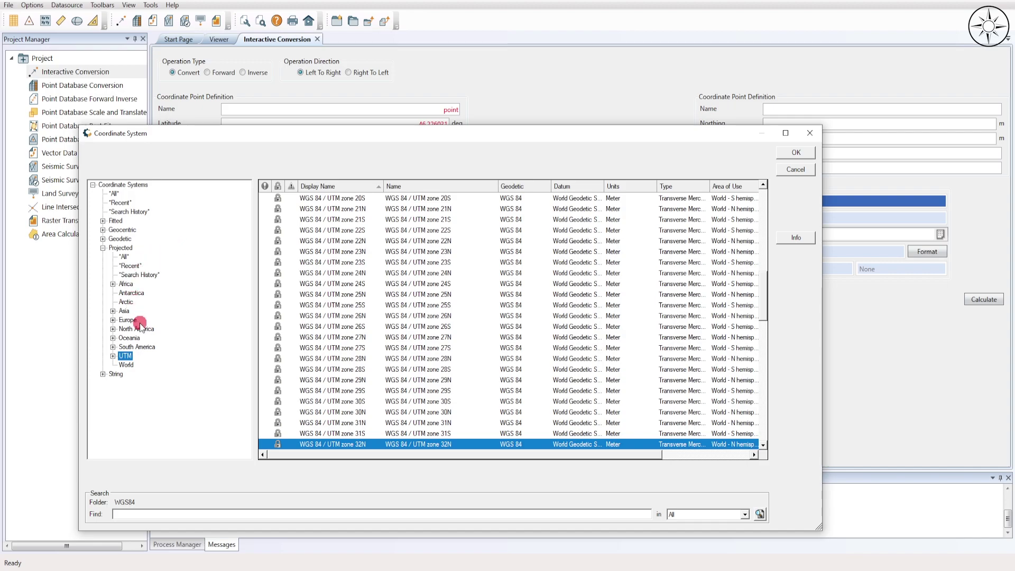
left_click(113, 356)
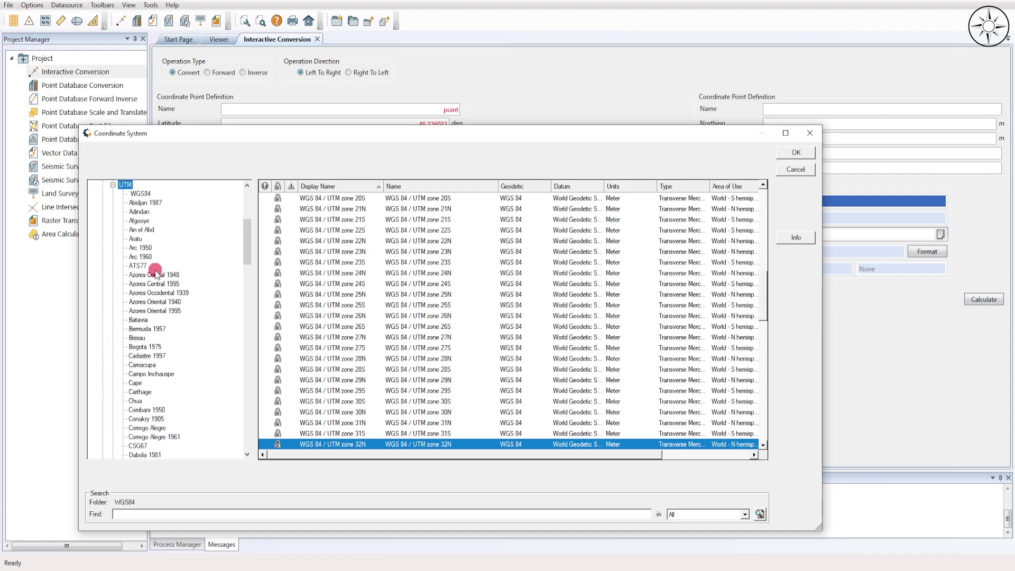
left_click(144, 193)
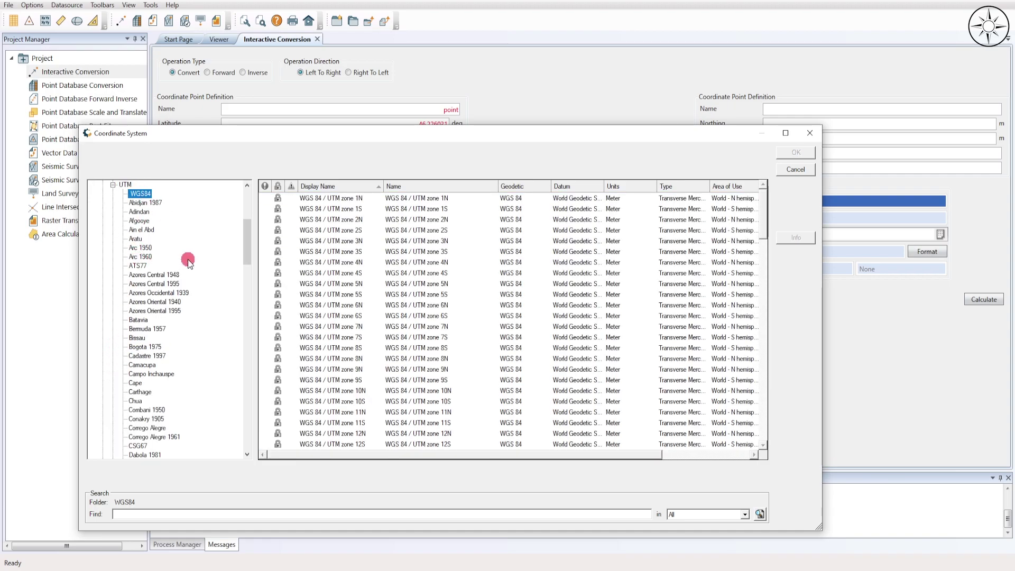
scroll(458, 344, "down", 1)
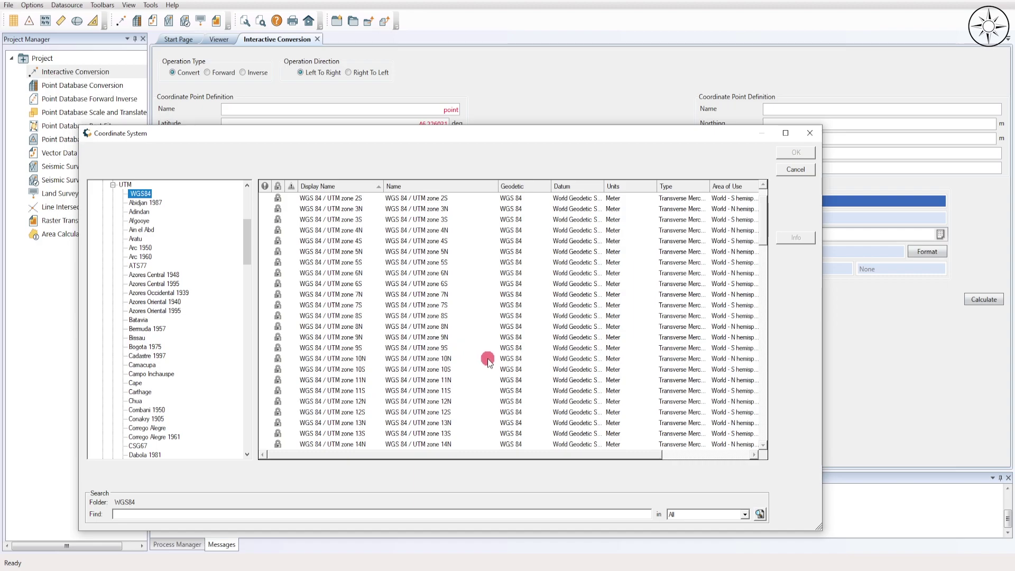
scroll(476, 330, "down", 2)
scroll(476, 330, "down", 1)
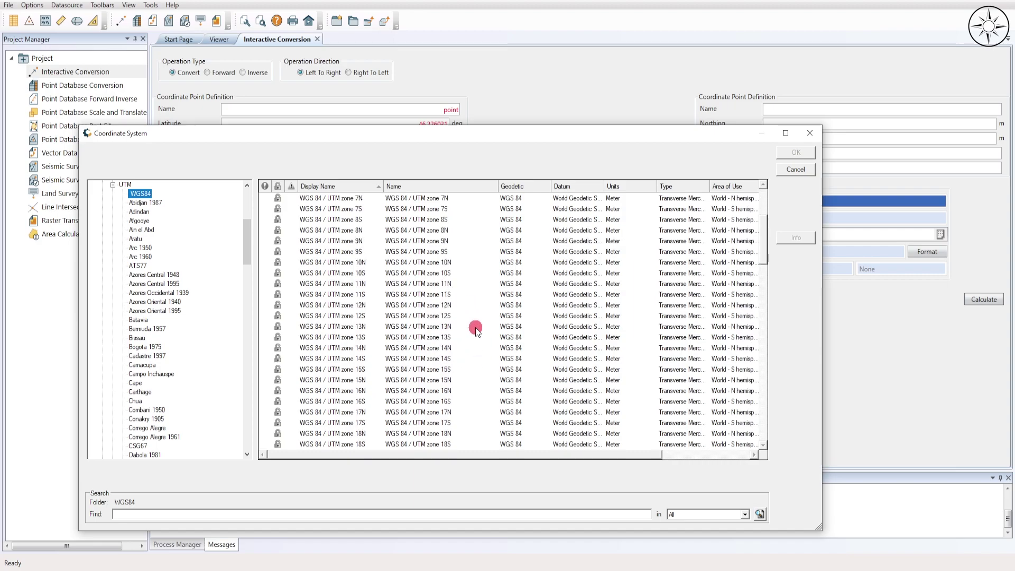
scroll(476, 330, "down", 2)
scroll(475, 330, "down", 2)
scroll(475, 329, "down", 1)
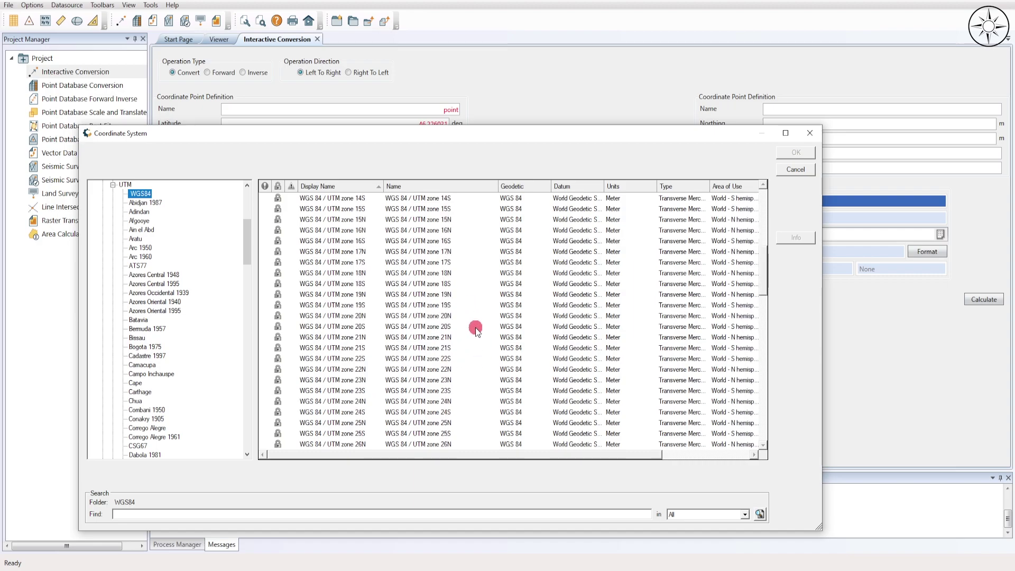
scroll(475, 331, "down", 1)
scroll(475, 332, "down", 1)
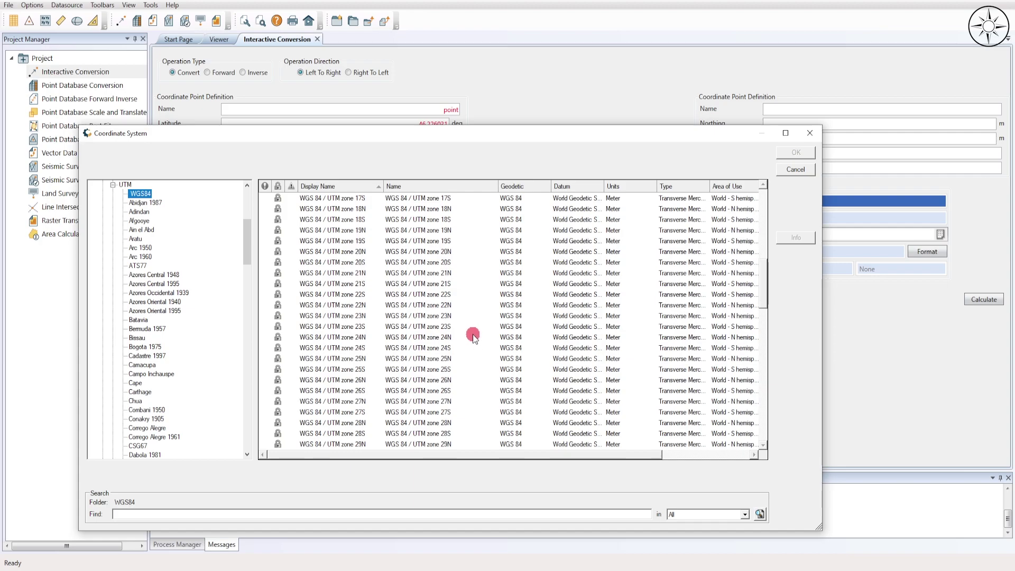
scroll(473, 337, "down", 1)
scroll(473, 337, "down", 1)
scroll(472, 337, "down", 1)
scroll(473, 337, "down", 1)
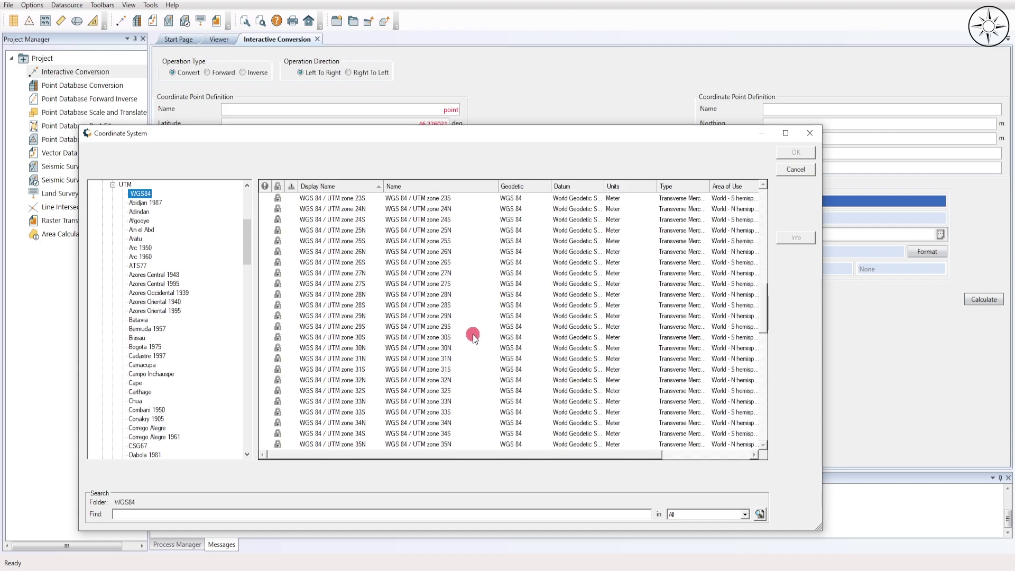
left_click(467, 379)
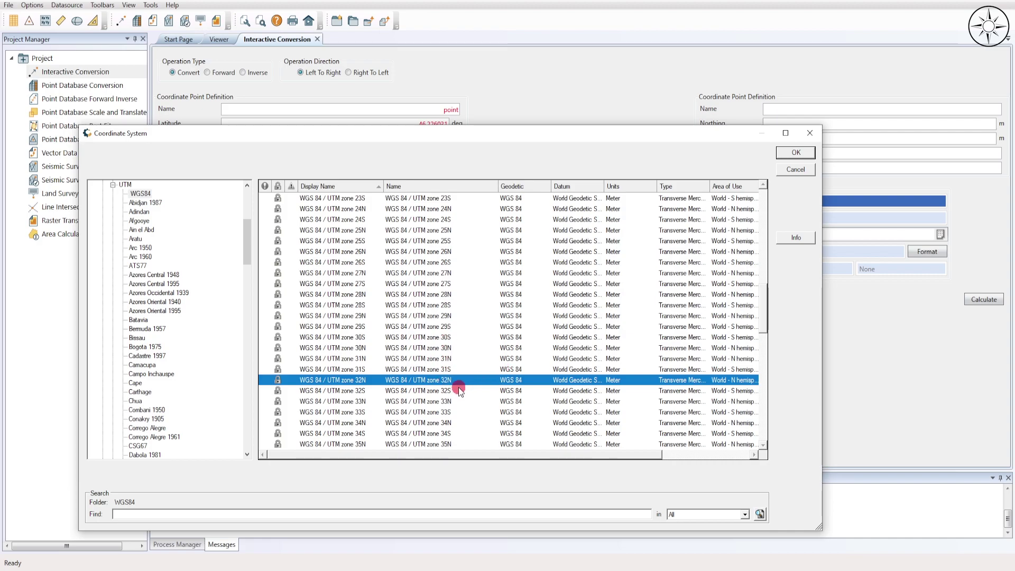
left_click(796, 153)
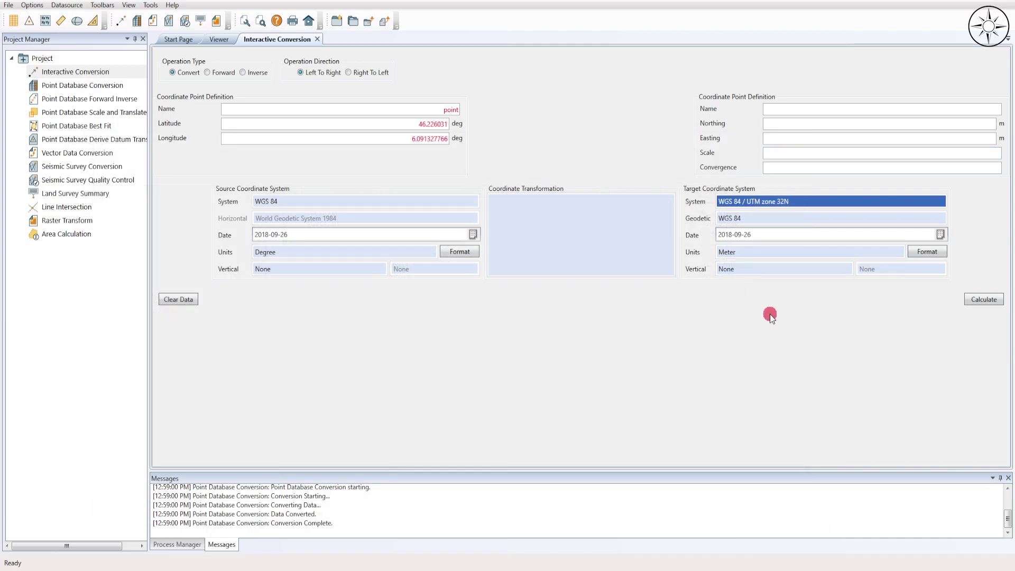
- Convert the WGS84 point to UTM zone 32N, giving northing 5123274.42 and easting 275697.65
left_click(989, 302)
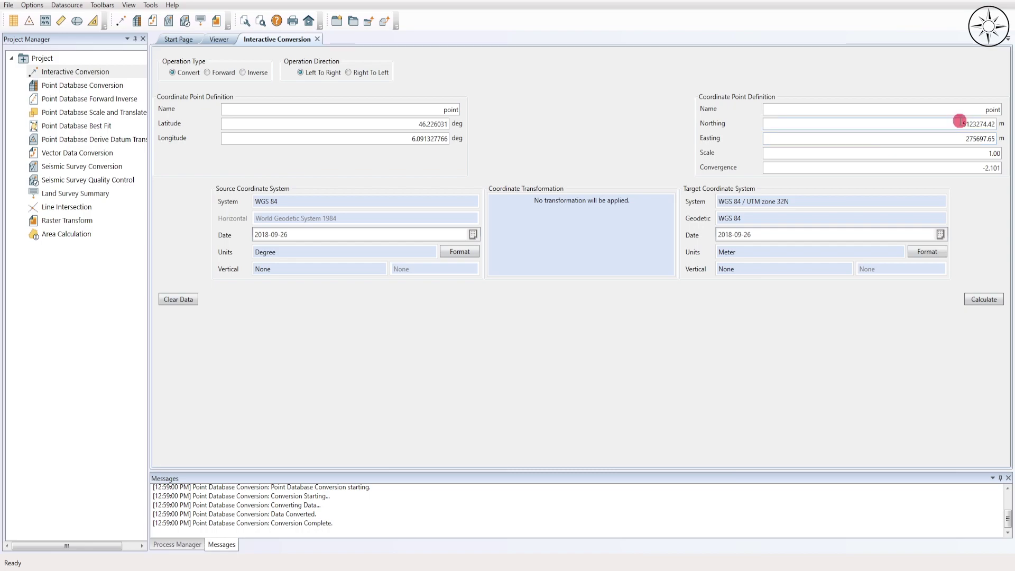
- Copy Geographic Calculator's results into Excel, pasting the easting 275697.65 into G2
left_click_drag(957, 125, 1002, 125)
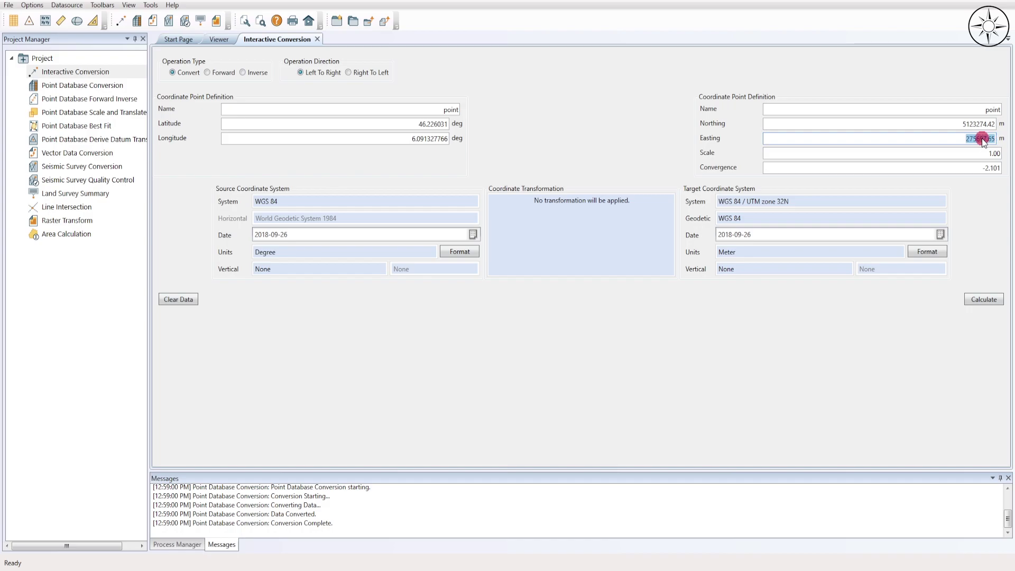
right_click(980, 138)
left_click(956, 157)
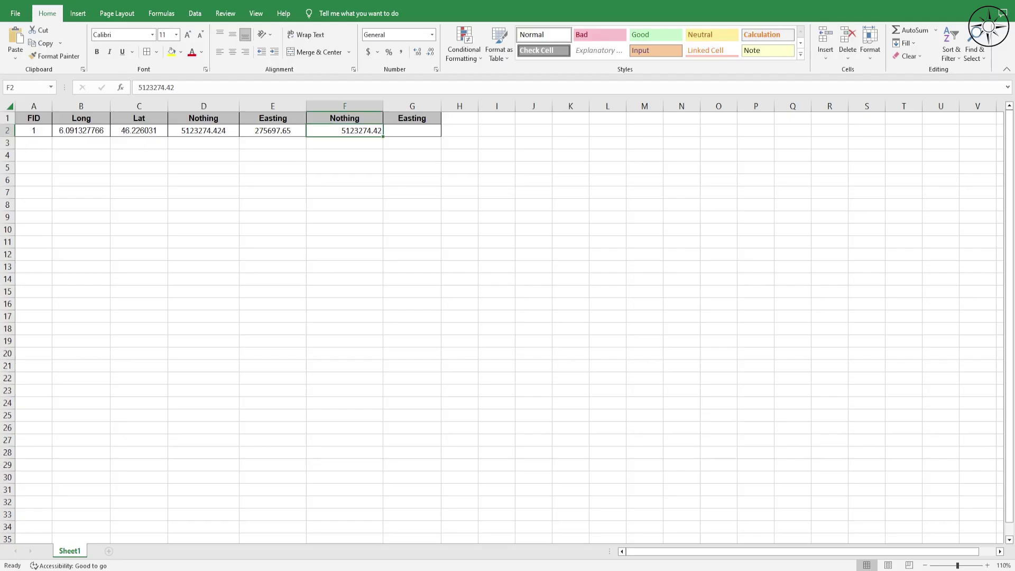
left_click(410, 129)
key("ctrl+v")
left_click(272, 241)
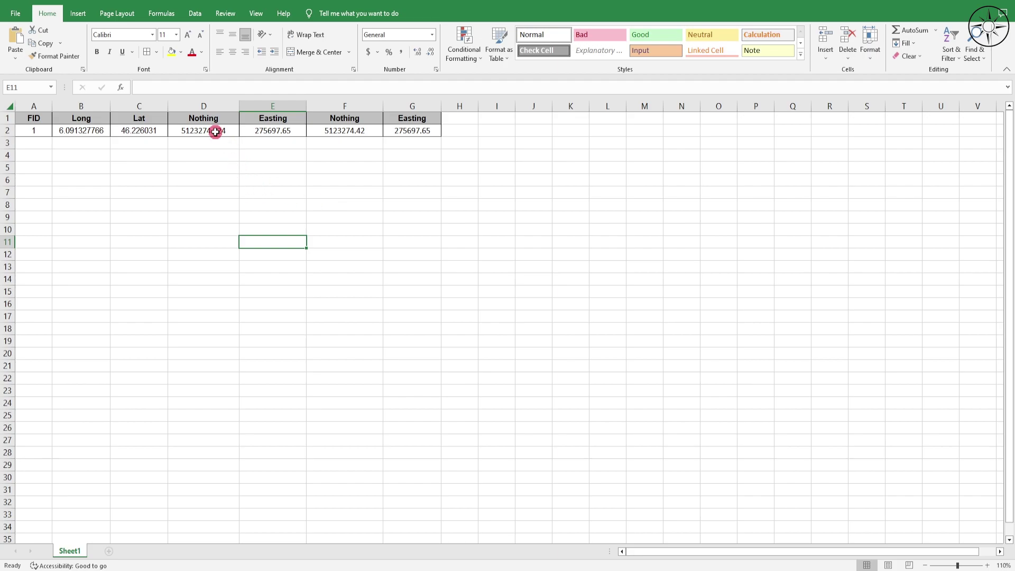
- Apply the TWCC D1:E2 formatting to F1:G2, undoing the grey row-2 fill
left_click_drag(213, 117, 286, 129)
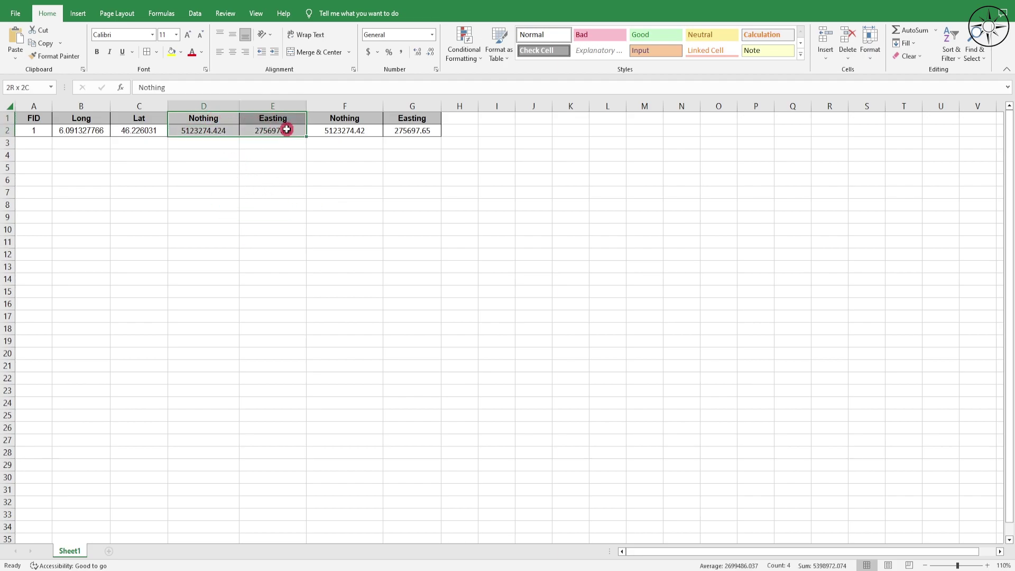
key("ctrl+v")
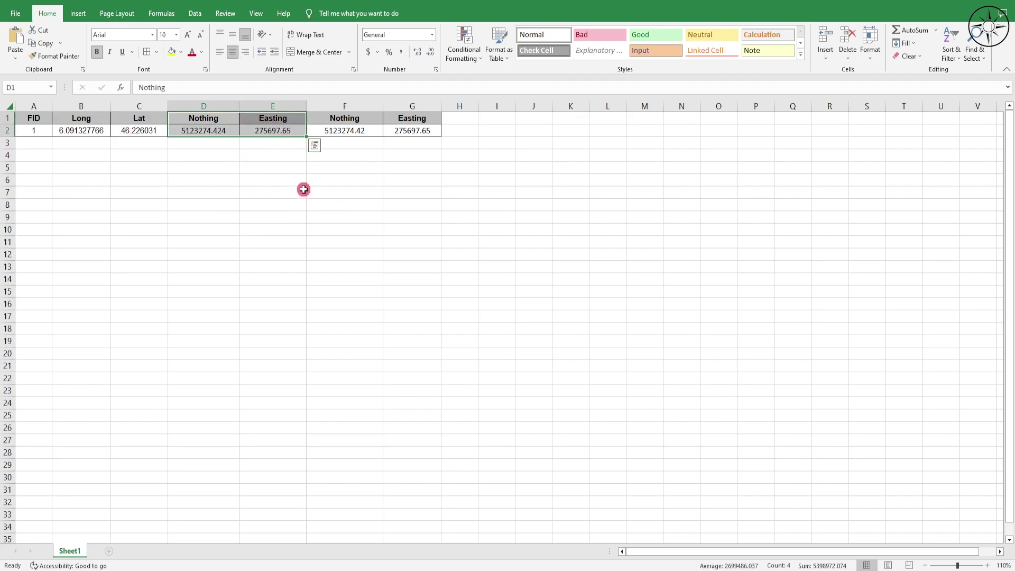
left_click_drag(340, 118, 419, 123)
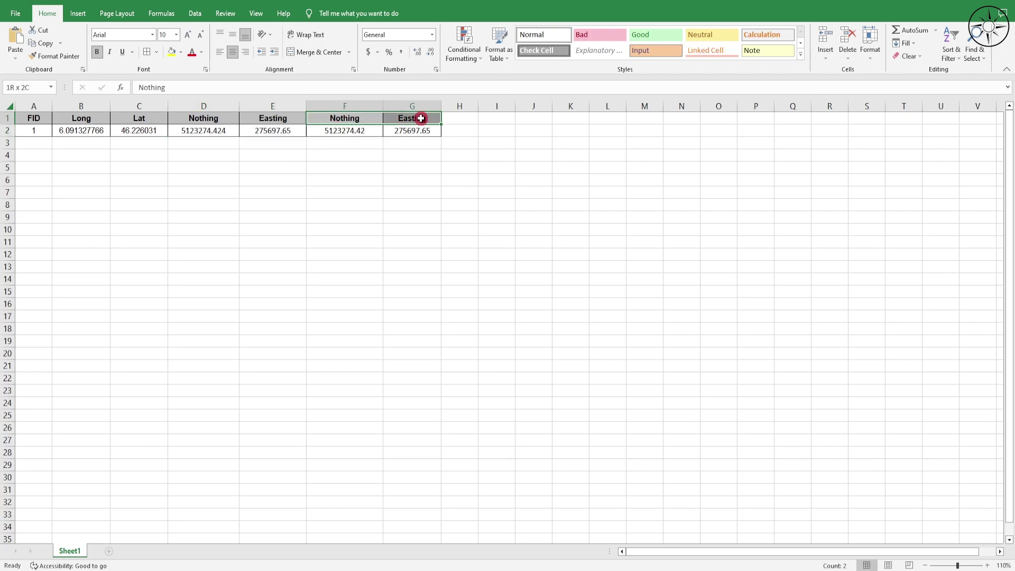
key("ctrl+v")
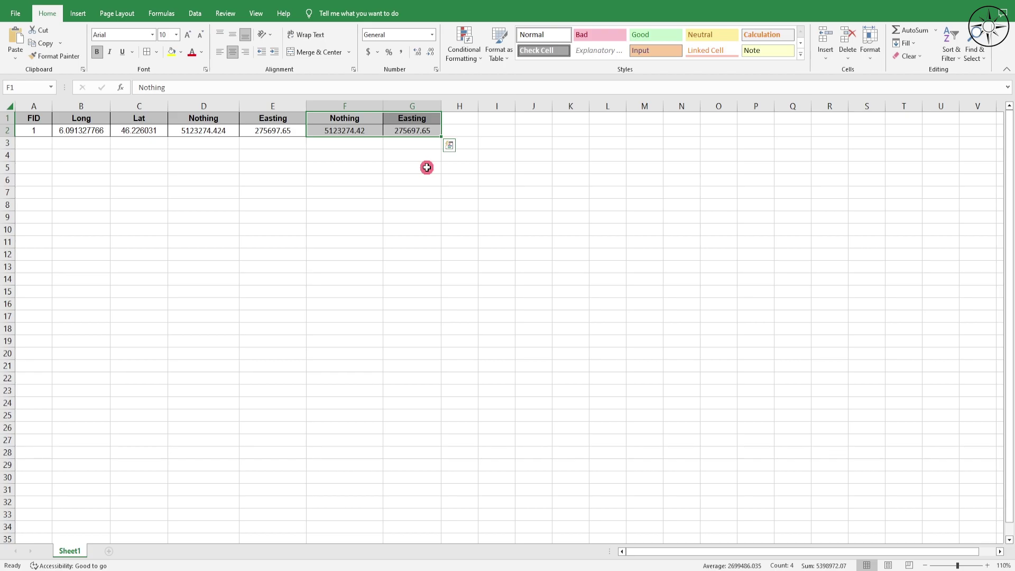
key("ctrl+z")
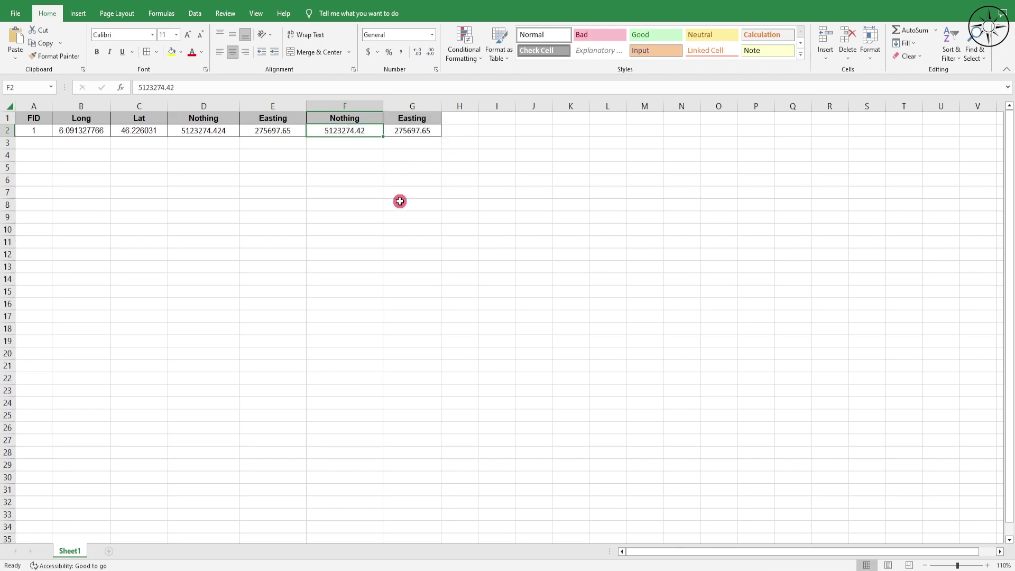